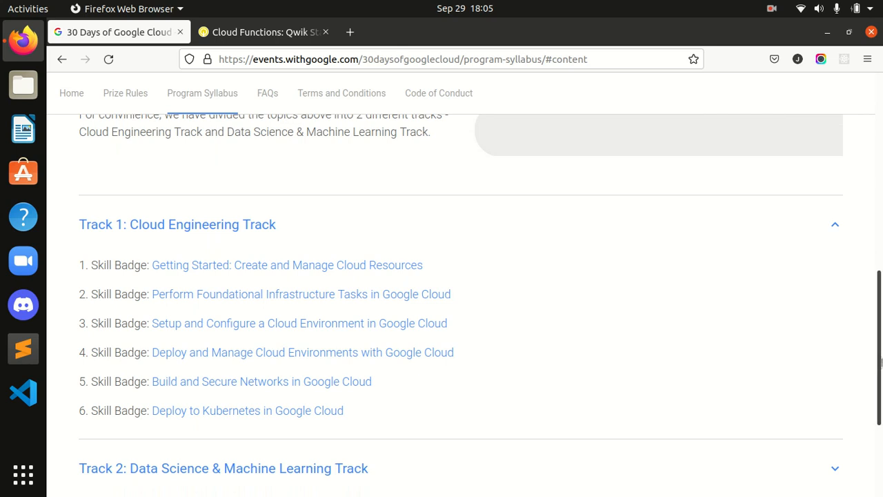
# Start the Cloud Functions: Qwik Start - Console lab, charging it to the subscription.
pyautogui.click(248, 46)
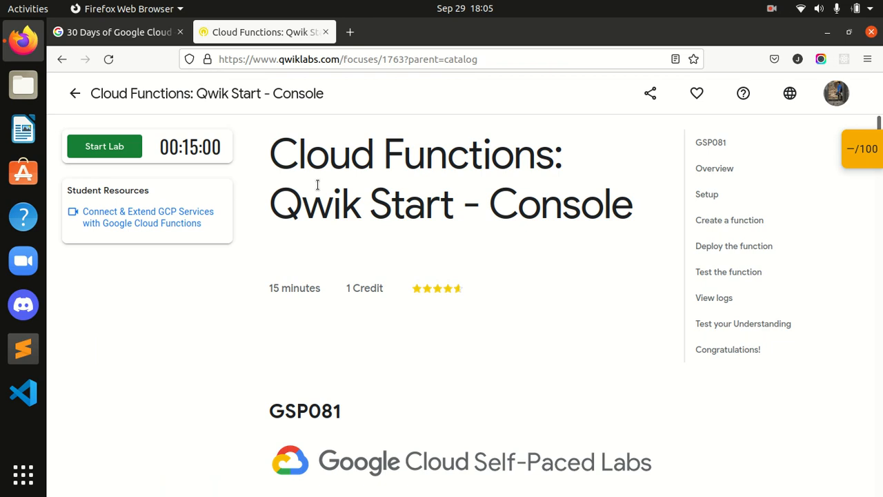
pyautogui.moveTo(279, 161); pyautogui.dragTo(637, 212)
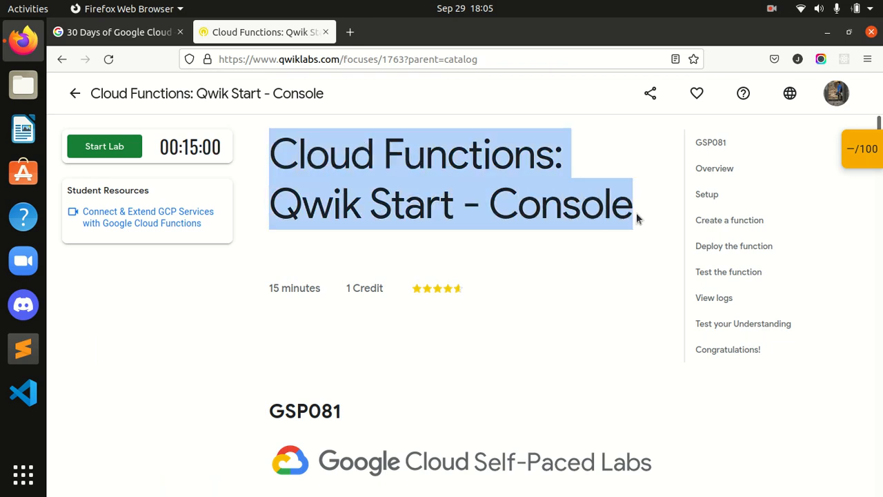
pyautogui.click(636, 166)
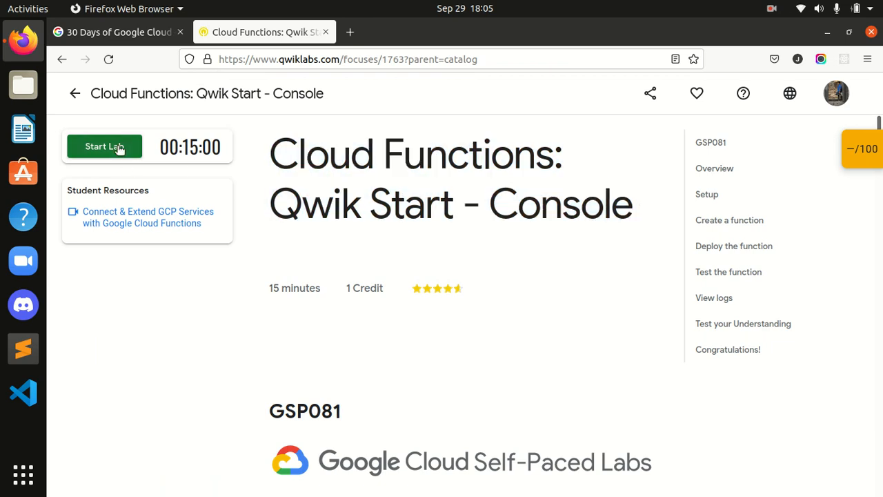
pyautogui.click(121, 170)
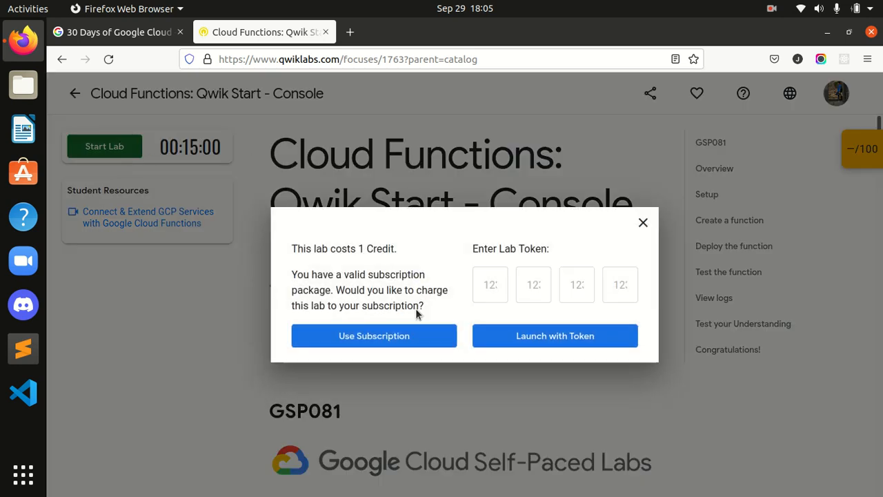
pyautogui.click(379, 333)
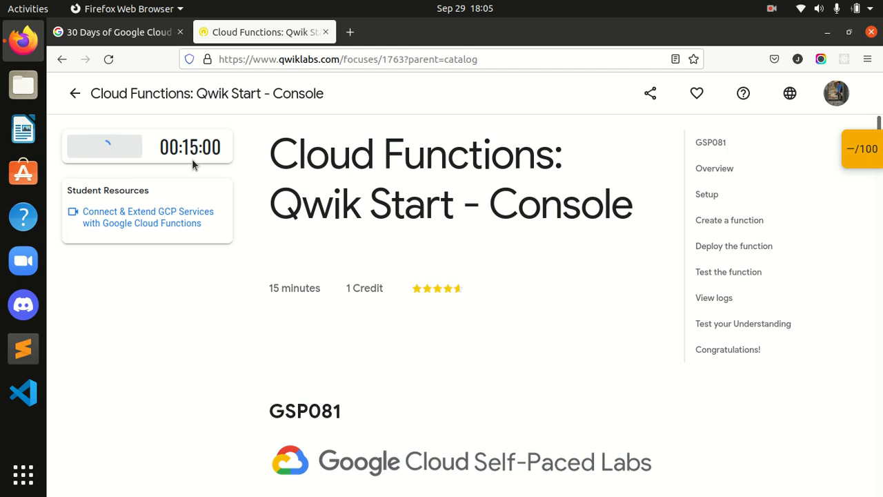
# Open the Google console sign-in from the lab and submit the lab's temporary username as another account.
pyautogui.click(186, 242)
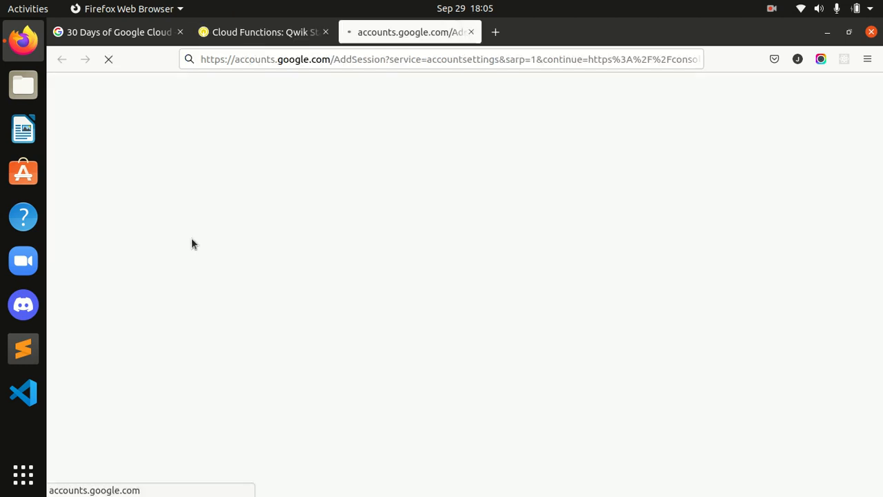
pyautogui.click(266, 33)
pyautogui.click(204, 286)
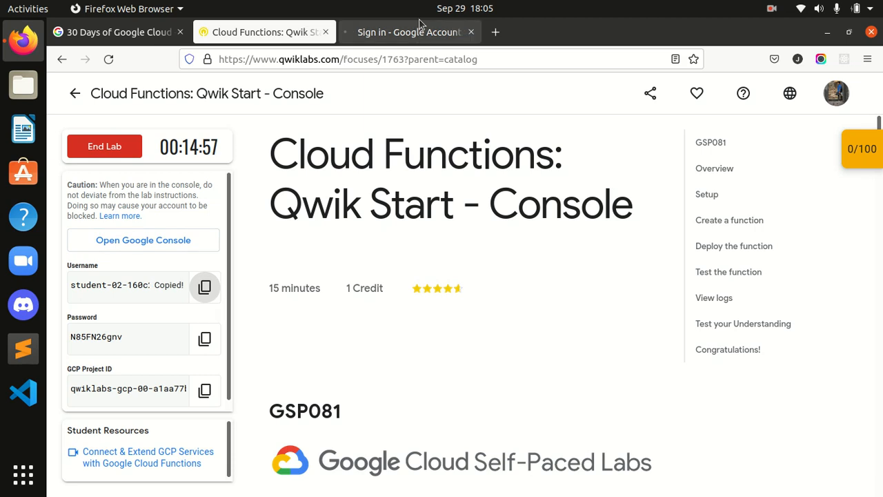
pyautogui.click(402, 34)
pyautogui.scroll(-5, 501, 452)
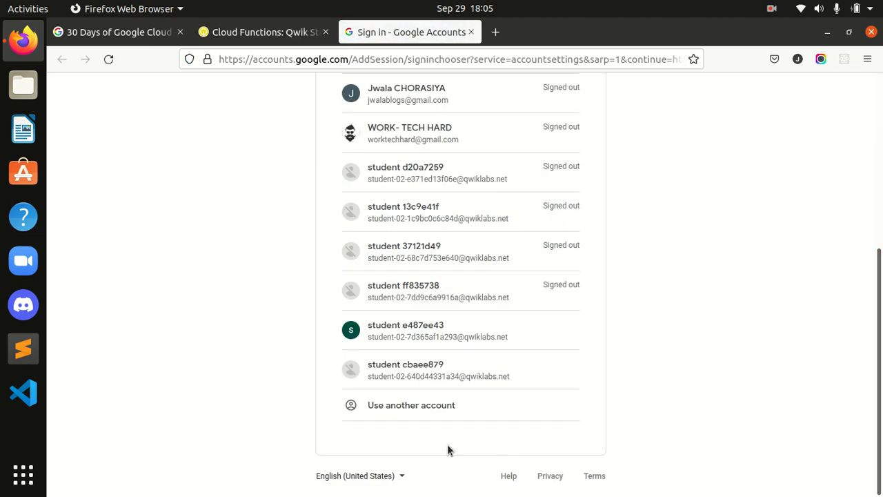
pyautogui.click(413, 413)
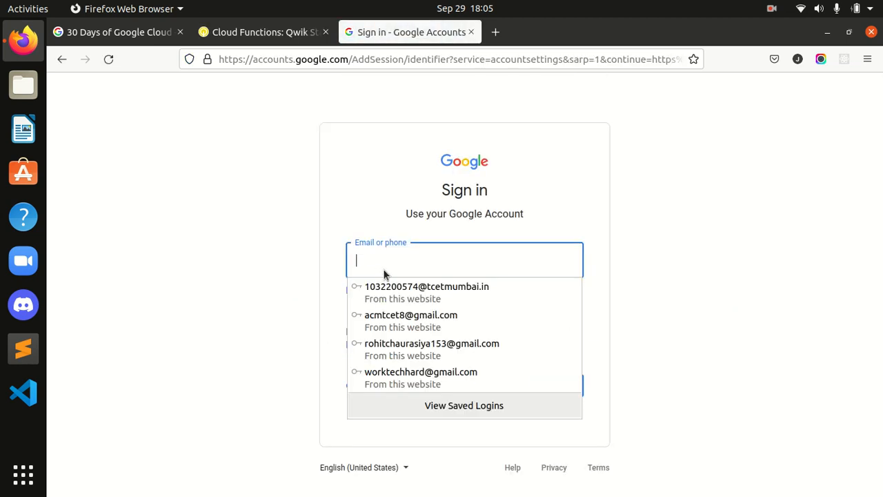
pyautogui.hotkey('ctrl', 'v')
pyautogui.click(550, 396)
# Sign in with the lab's temporary account password without saving the login, and accept the new account's terms.
pyautogui.click(234, 32)
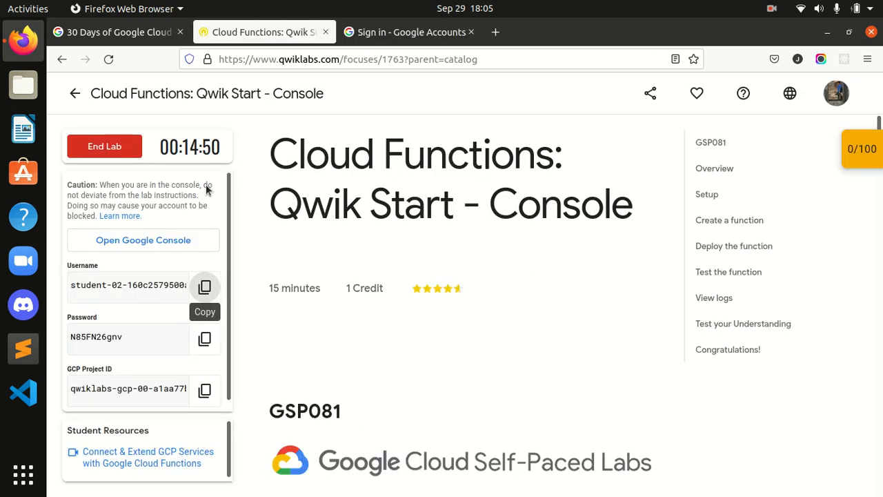
pyautogui.click(205, 337)
pyautogui.click(402, 32)
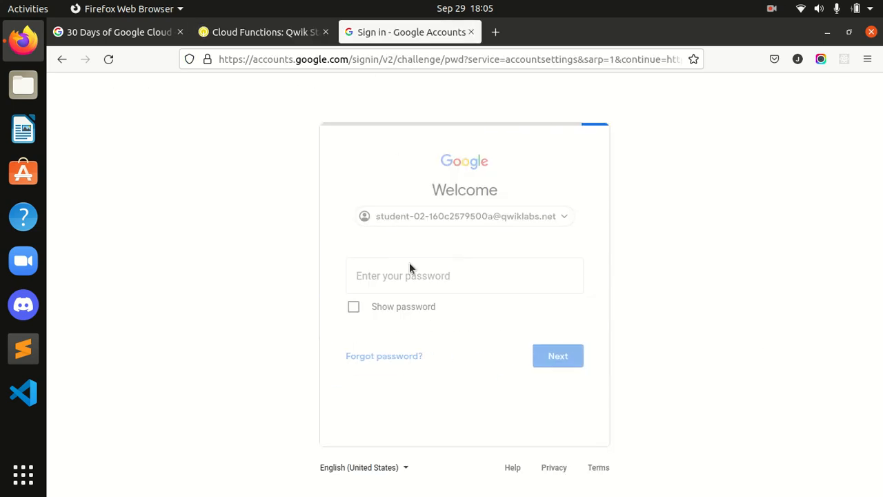
pyautogui.click(417, 276)
pyautogui.hotkey('ctrl', 'v')
pyautogui.click(565, 365)
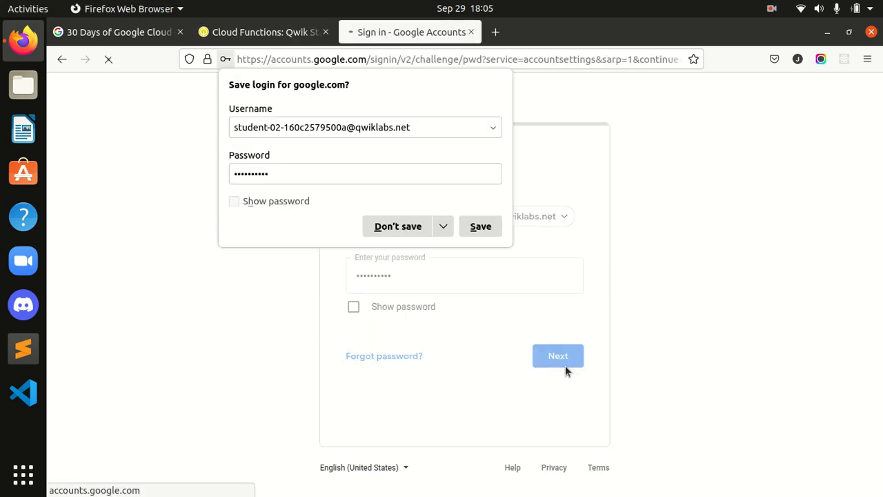
pyautogui.click(398, 225)
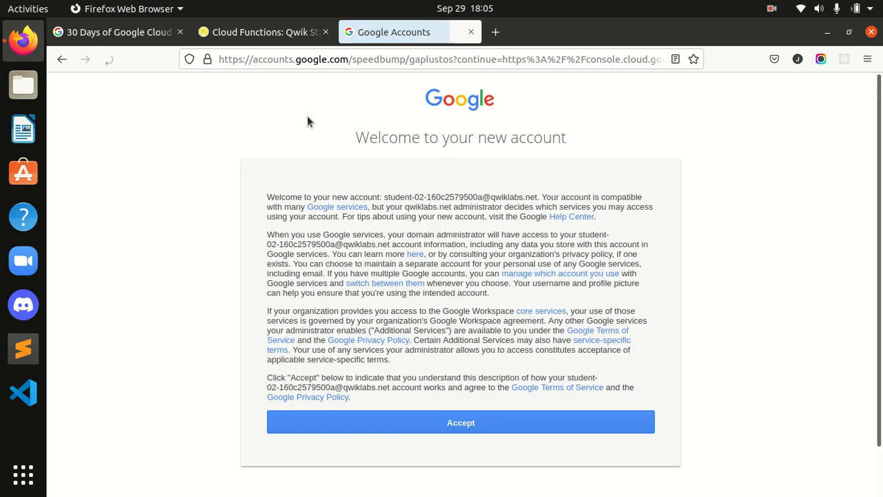
pyautogui.click(386, 428)
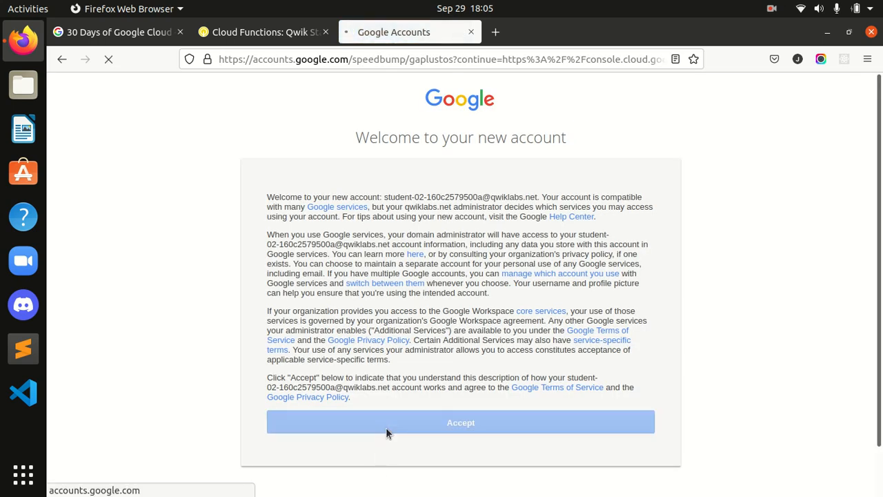
# Examine the Qwiklabs instructions from the overview and setup through to the start of the Create a function section.
pyautogui.click(260, 34)
pyautogui.scroll(-2, 702, 155)
pyautogui.click(708, 128)
pyautogui.scroll(-10, 693, 264)
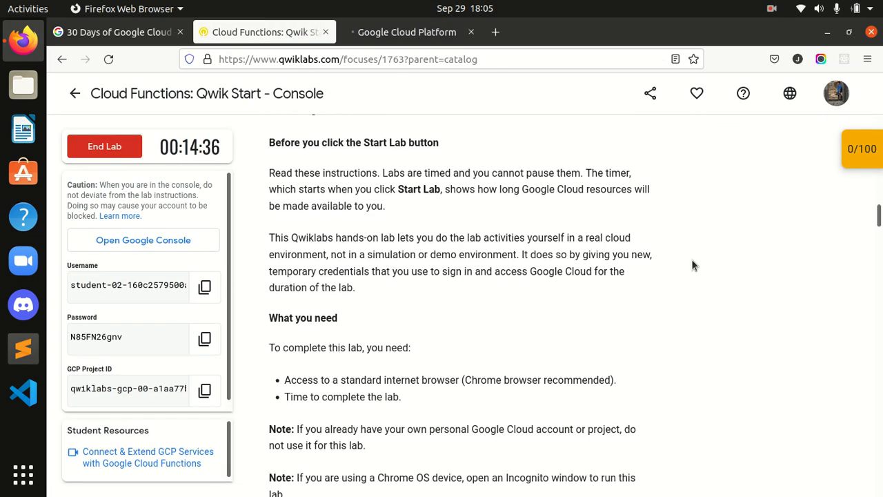
pyautogui.scroll(-10, 693, 265)
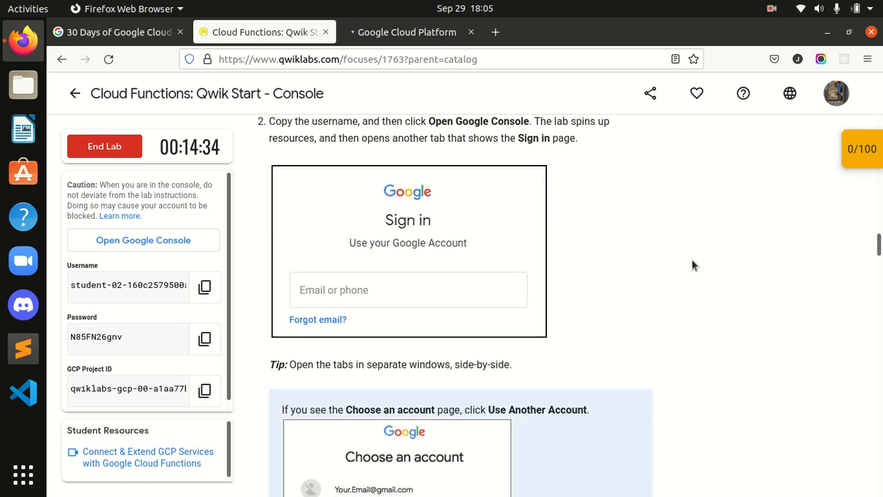
pyautogui.scroll(-4, 693, 265)
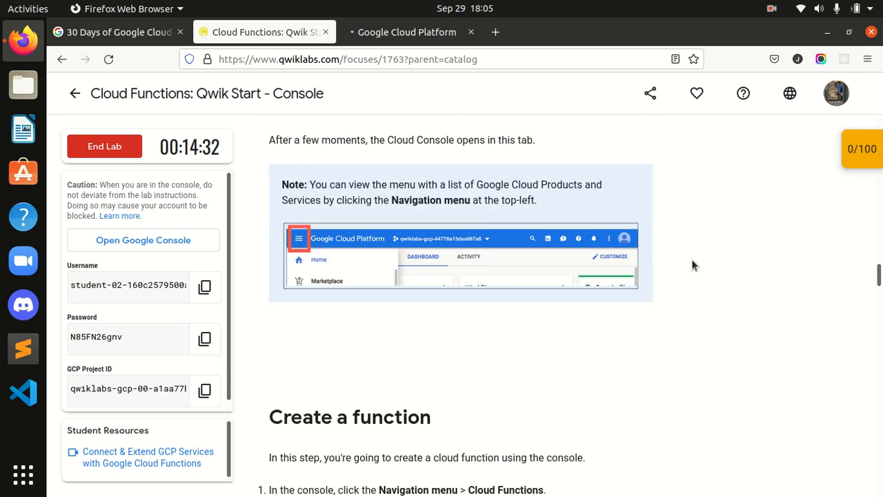
pyautogui.scroll(-7, 693, 263)
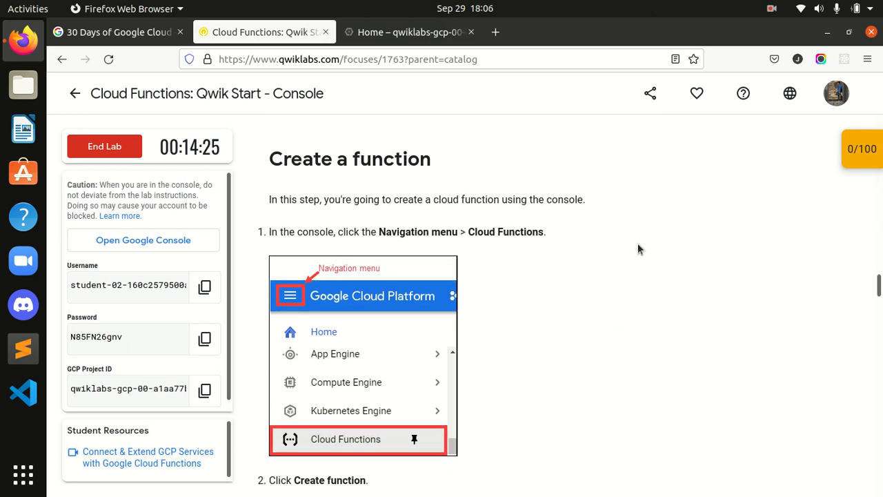
# Agree to the Google Cloud Platform welcome terms in the console.
pyautogui.click(415, 32)
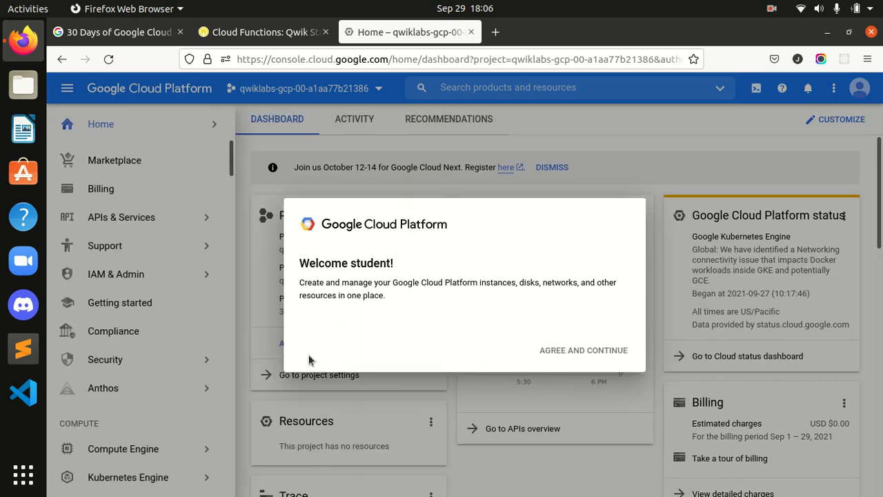
pyautogui.click(308, 345)
pyautogui.click(577, 417)
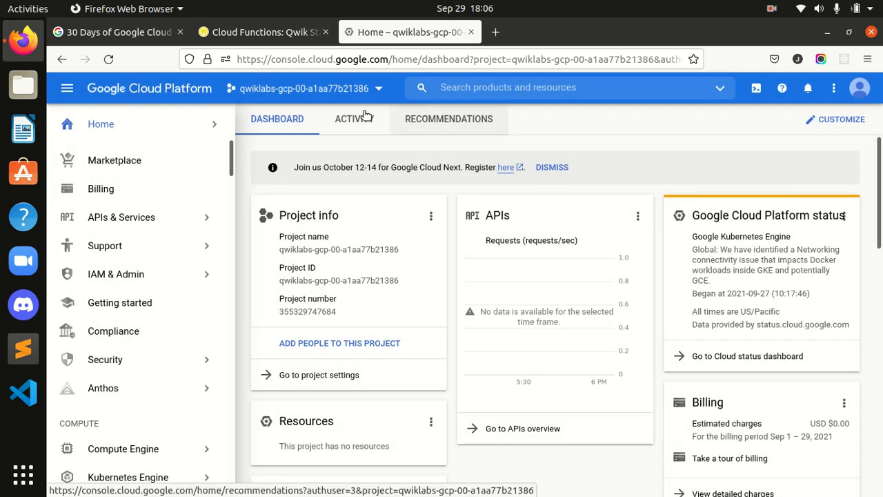
# Check the lab's first instruction for creating a function and open Cloud Functions in the console.
pyautogui.click(278, 40)
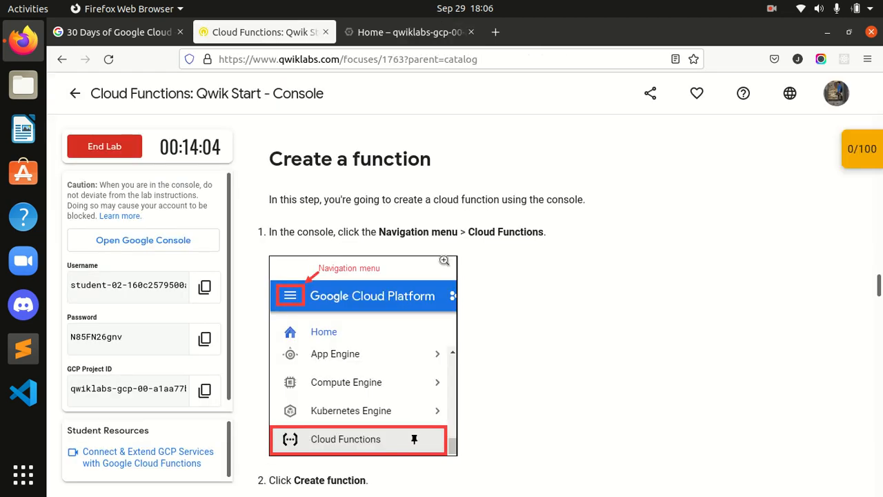
pyautogui.moveTo(469, 231); pyautogui.dragTo(543, 233)
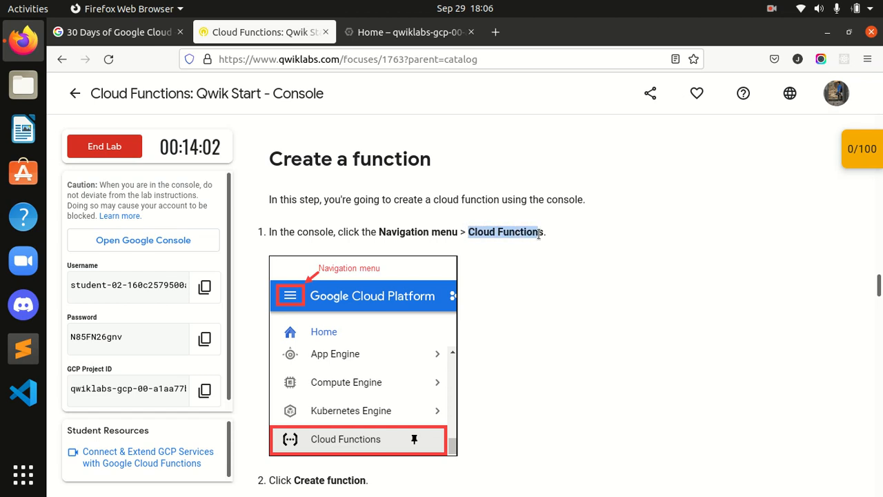
pyautogui.click(390, 31)
pyautogui.scroll(-5, 230, 214)
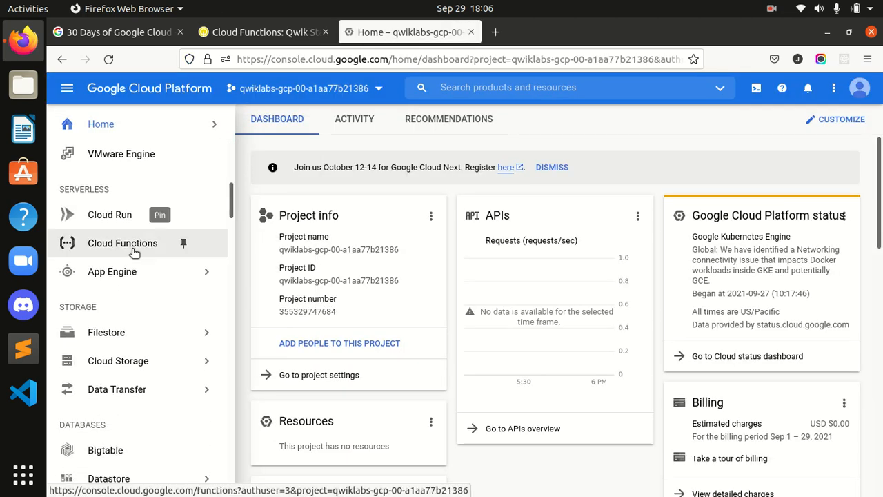
pyautogui.click(135, 247)
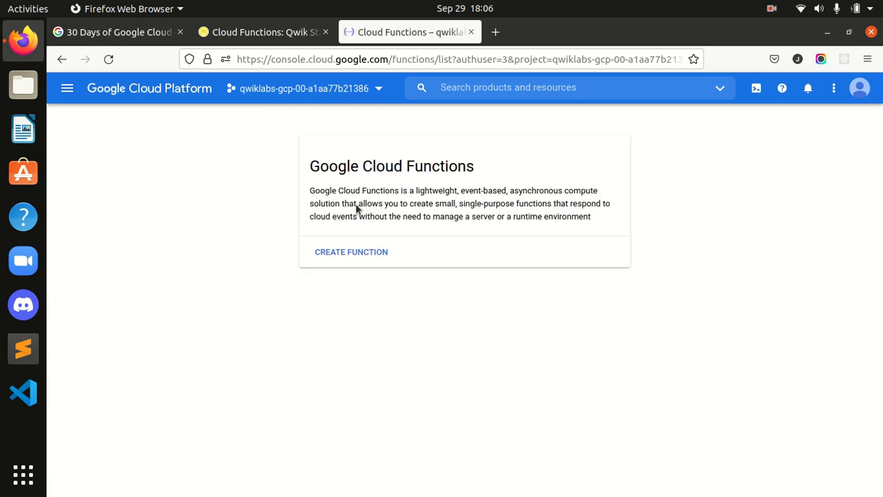
# Check the lab's second instruction and begin creating a new function in Cloud Functions.
pyautogui.click(259, 33)
pyautogui.scroll(4, 415, 283)
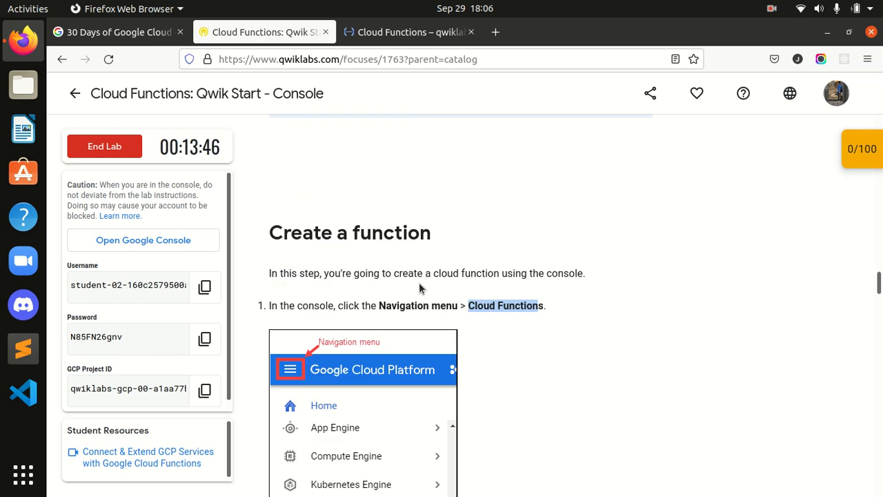
pyautogui.scroll(-4, 418, 282)
pyautogui.moveTo(880, 292); pyautogui.dragTo(880, 302)
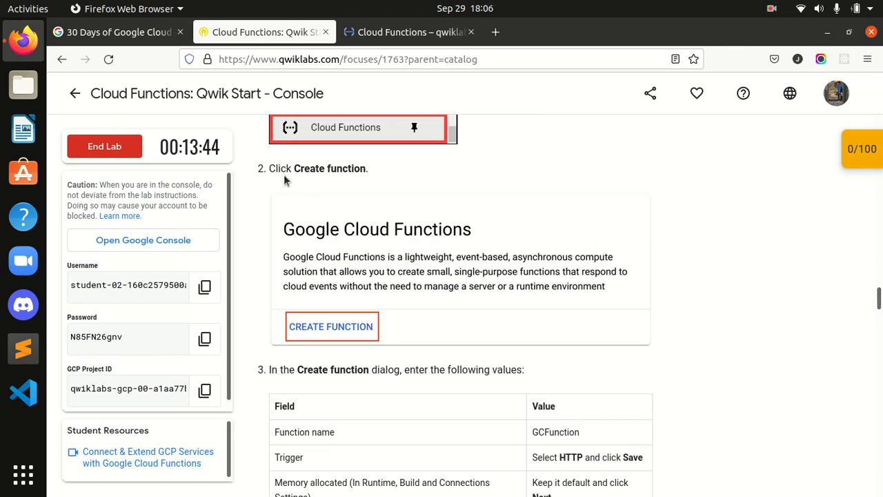
pyautogui.click(376, 33)
pyautogui.click(350, 252)
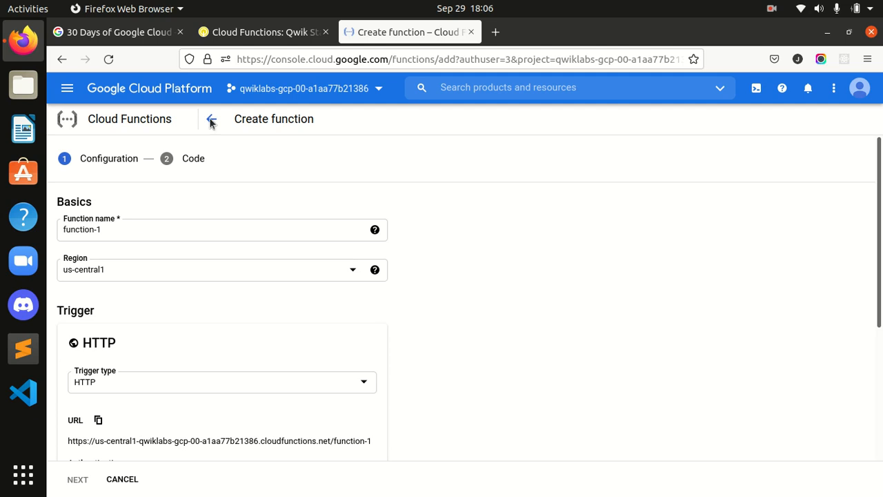
# Set the function name to GCFunction, copied from the lab's table of required values.
pyautogui.click(254, 32)
pyautogui.scroll(1, 551, 375)
pyautogui.moveTo(880, 296); pyautogui.dragTo(868, 311)
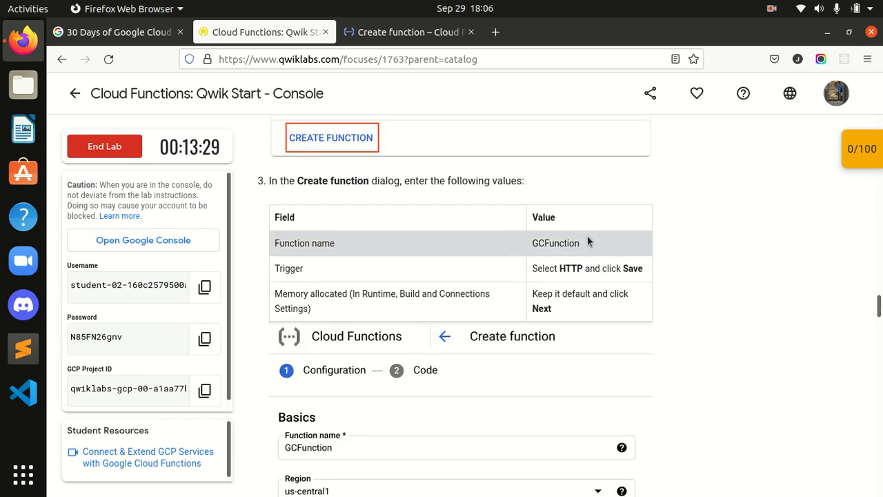
pyautogui.moveTo(581, 243); pyautogui.dragTo(532, 247)
pyautogui.hotkey('ctrl', 'c')
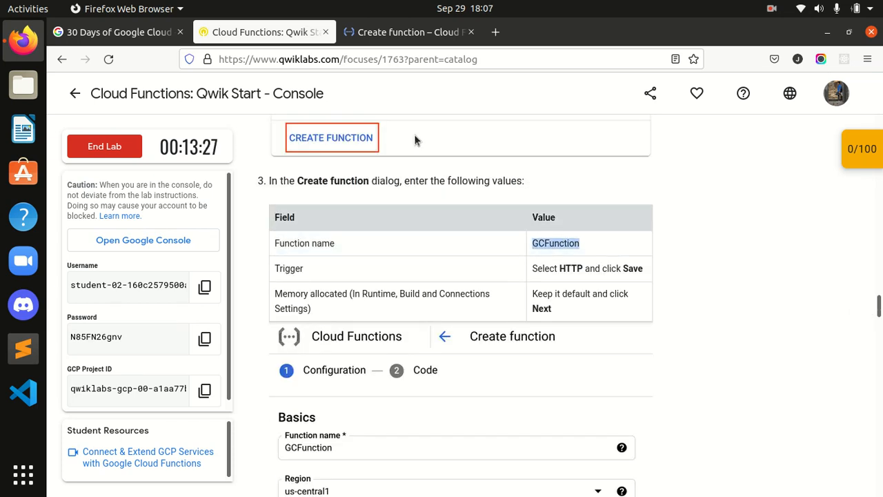
pyautogui.click(387, 32)
pyautogui.click(210, 229)
pyautogui.hotkey('ctrl', 'a')
pyautogui.hotkey('ctrl', 'v')
pyautogui.click(432, 229)
# Check the lab's trigger requirement and choose HTTP as the function's trigger type in the console.
pyautogui.click(238, 39)
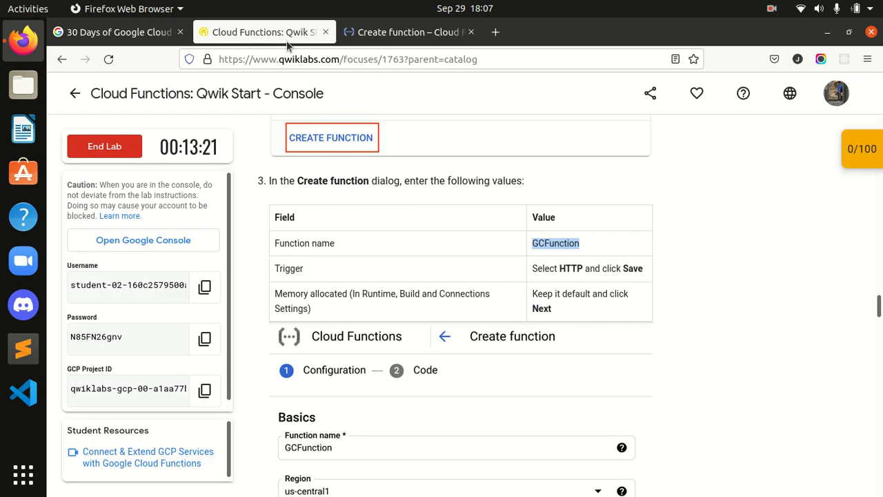
pyautogui.click(687, 269)
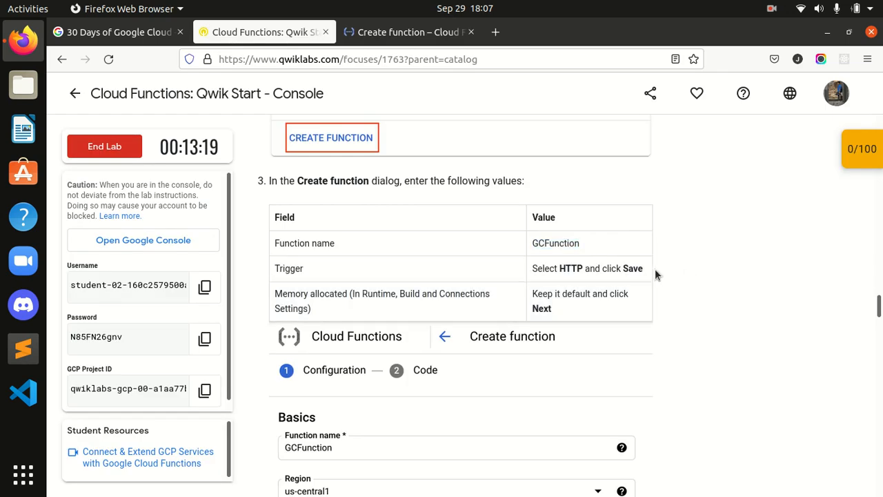
pyautogui.scroll(-2, 472, 198)
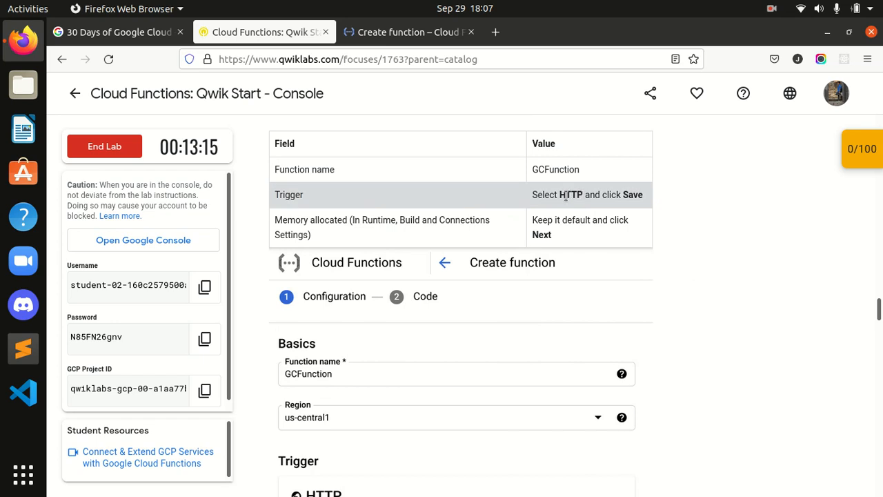
pyautogui.click(394, 33)
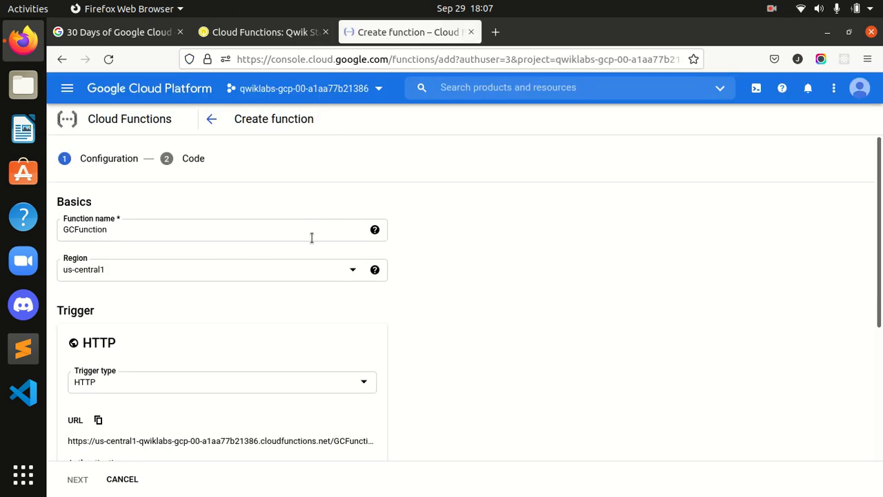
pyautogui.scroll(-2, 414, 310)
pyautogui.scroll(-2, 421, 312)
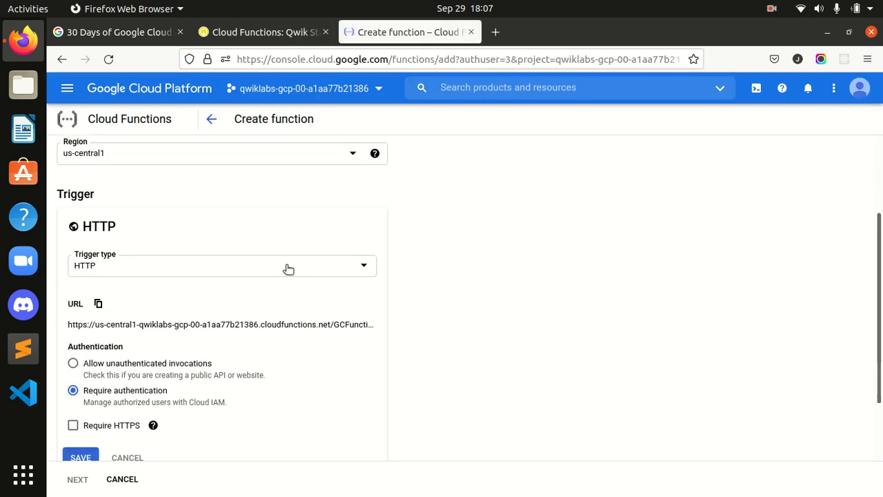
pyautogui.click(358, 268)
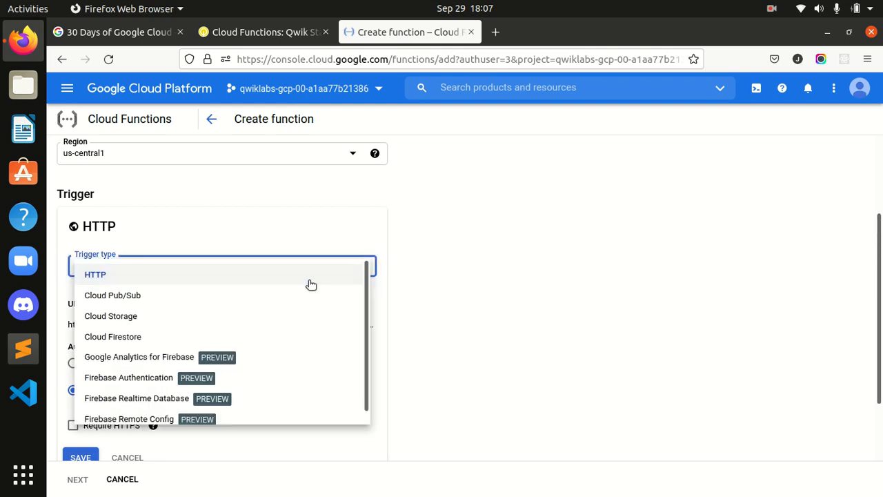
pyautogui.click(235, 277)
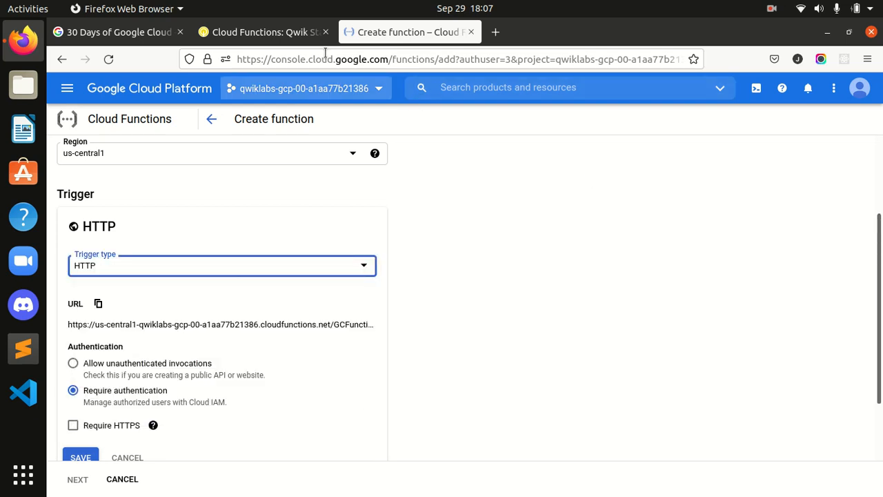
# Compare the trigger with the lab's example configuration and save the HTTP trigger for the function.
pyautogui.click(255, 31)
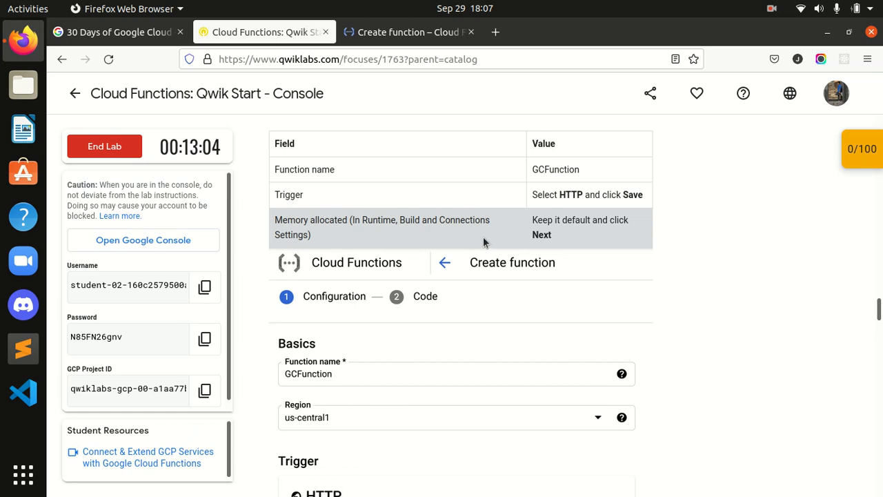
pyautogui.scroll(-5, 482, 237)
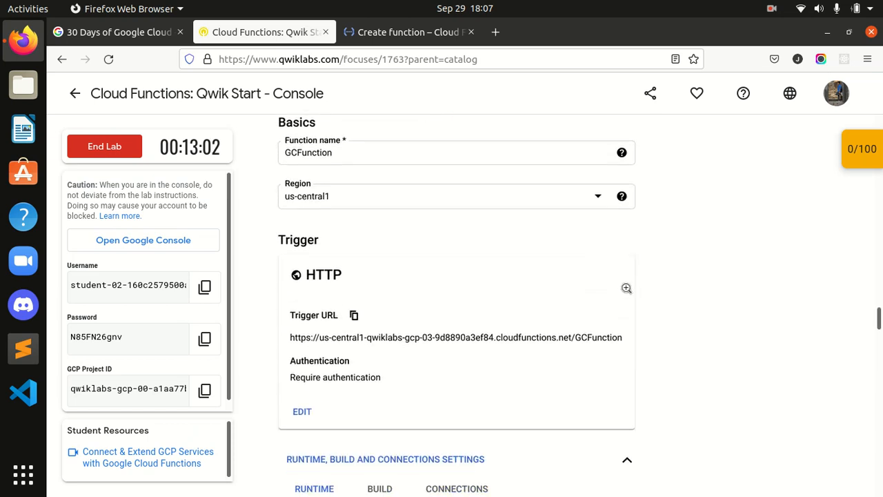
pyautogui.click(407, 32)
pyautogui.scroll(-1, 366, 303)
pyautogui.click(79, 401)
pyautogui.scroll(2, 324, 401)
# Check the lab's memory requirement, keep the default runtime settings, and continue to the function's Code stage.
pyautogui.click(264, 31)
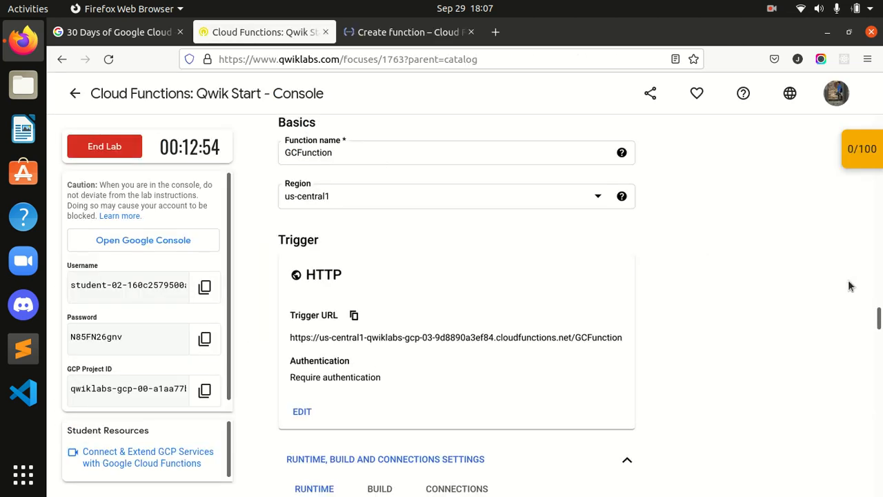
pyautogui.scroll(5, 461, 304)
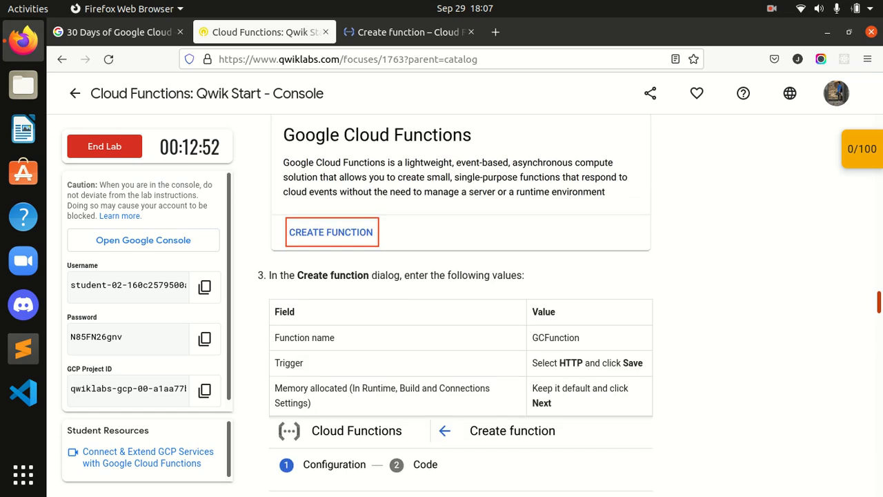
pyautogui.scroll(-1, 461, 304)
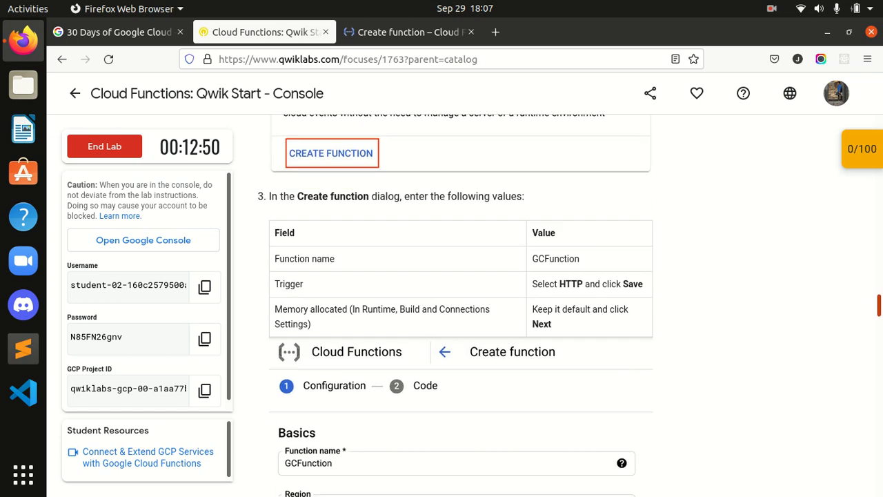
pyautogui.scroll(-1, 461, 304)
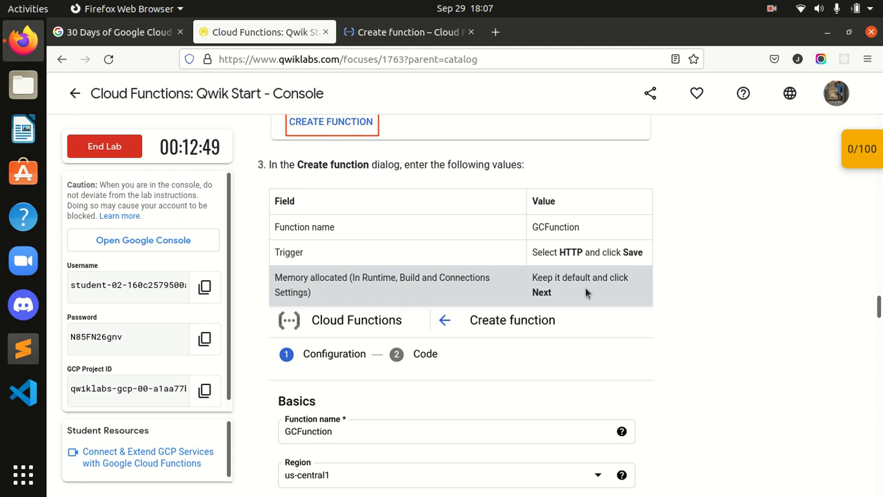
pyautogui.click(390, 32)
pyautogui.scroll(-3, 306, 379)
pyautogui.scroll(1, 331, 387)
pyautogui.scroll(-1, 355, 390)
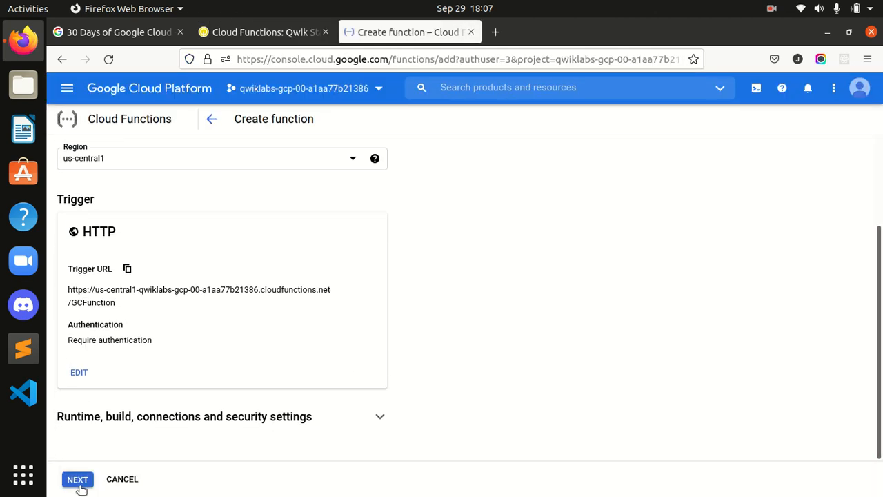
pyautogui.click(329, 419)
pyautogui.scroll(-5, 222, 304)
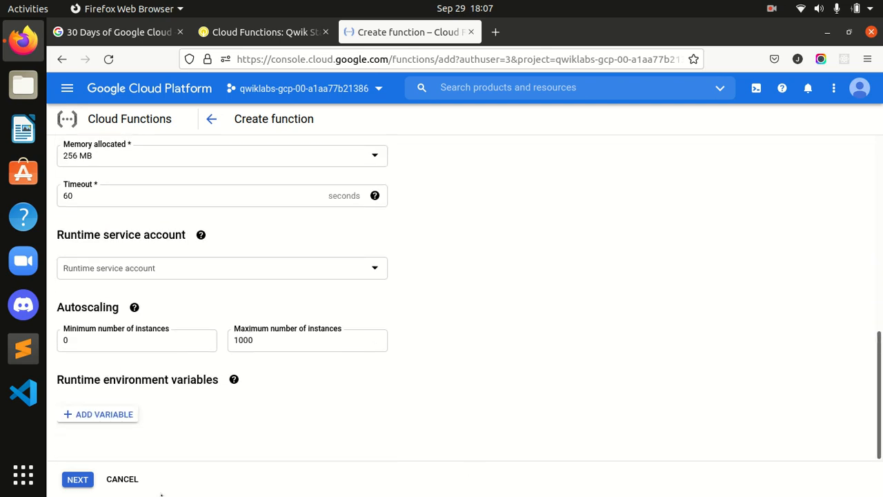
pyautogui.click(78, 481)
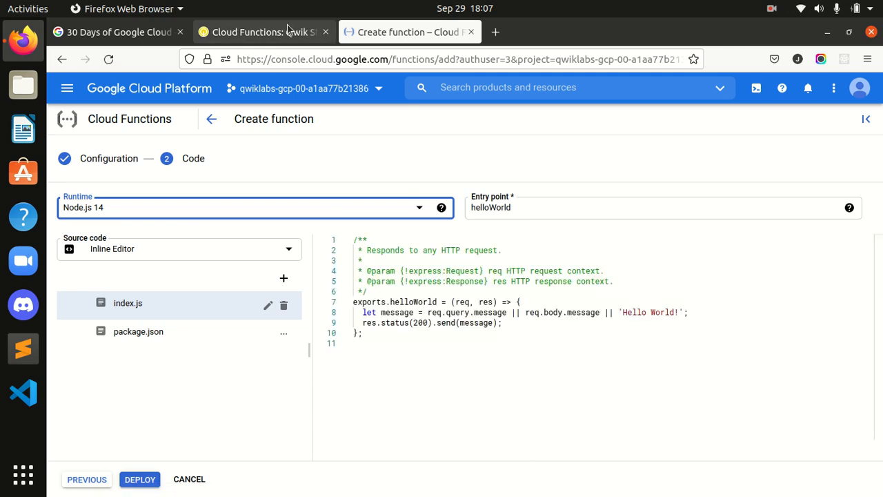
# Compare the rest of the lab's example function configuration with the console's Code stage.
pyautogui.click(255, 33)
pyautogui.scroll(-3, 612, 256)
pyautogui.scroll(-4, 612, 256)
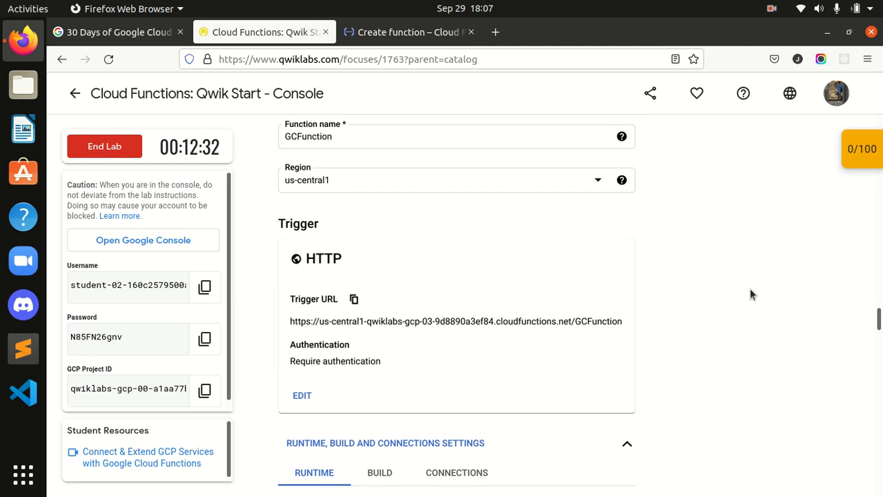
pyautogui.scroll(-6, 456, 304)
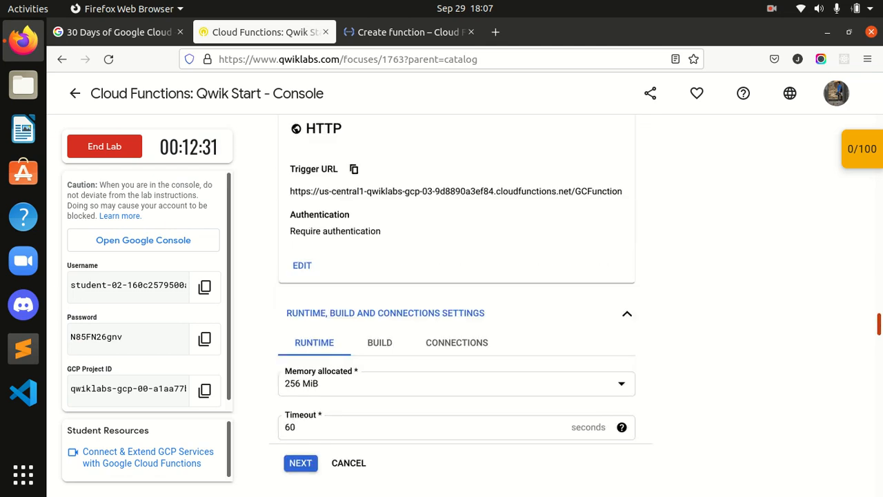
pyautogui.scroll(-6, 461, 266)
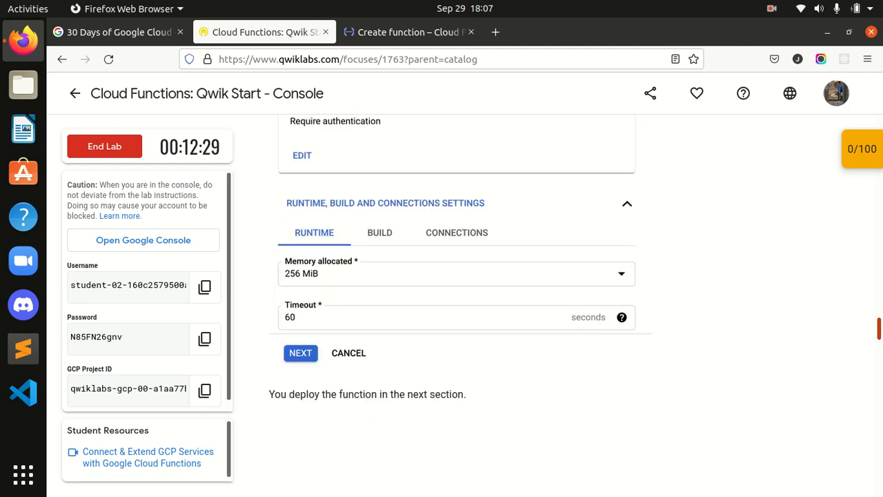
pyautogui.scroll(5, 461, 304)
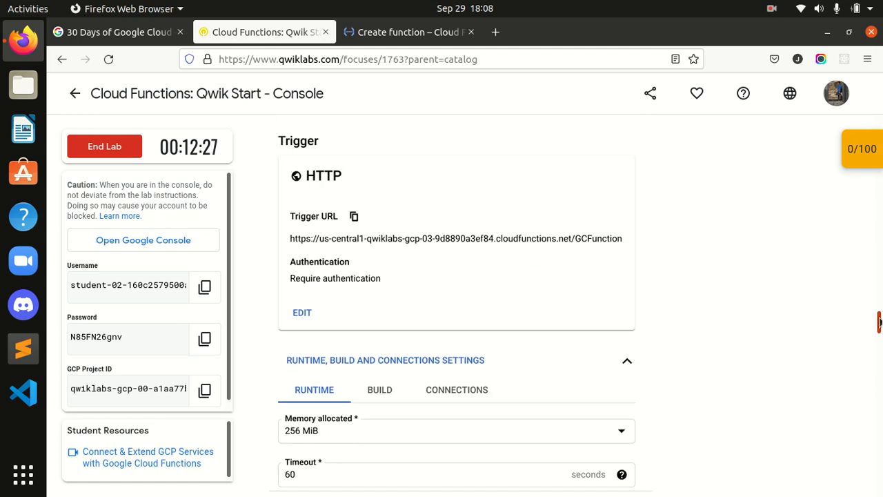
pyautogui.click(397, 32)
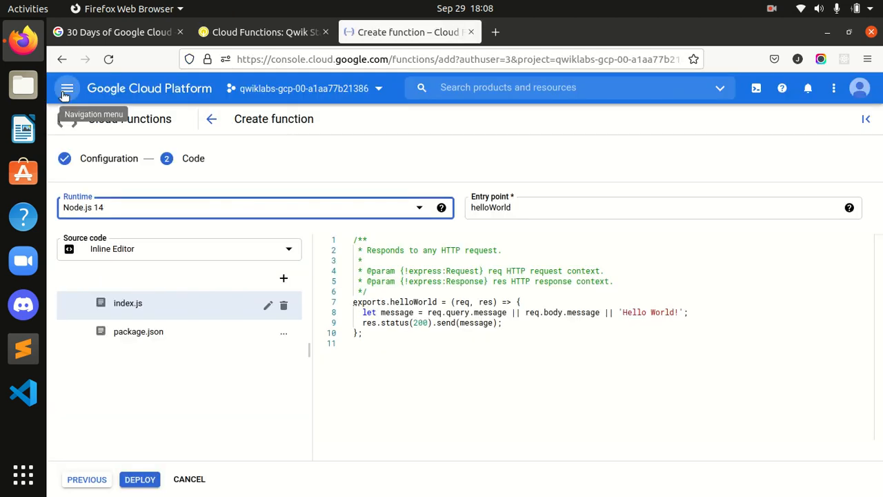
# Read the lab's Deploy the function section, including the note about the Cloud Functions Overview page.
pyautogui.click(264, 30)
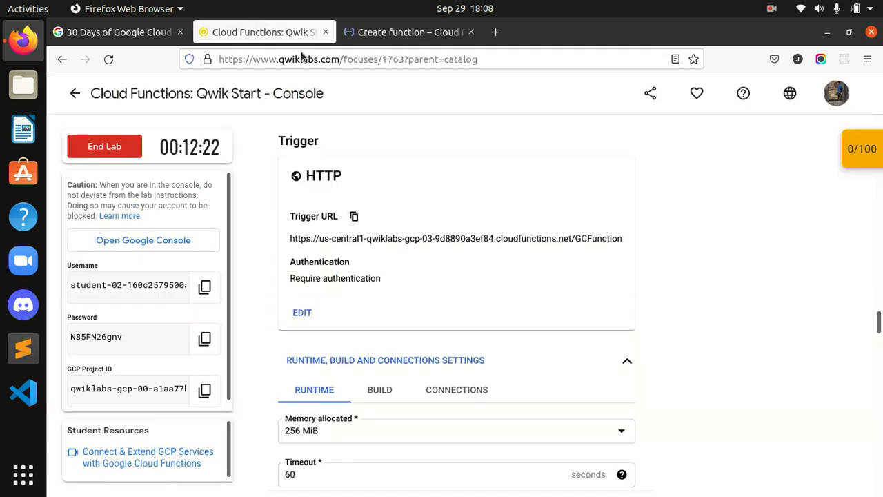
pyautogui.moveTo(880, 329); pyautogui.dragTo(877, 354)
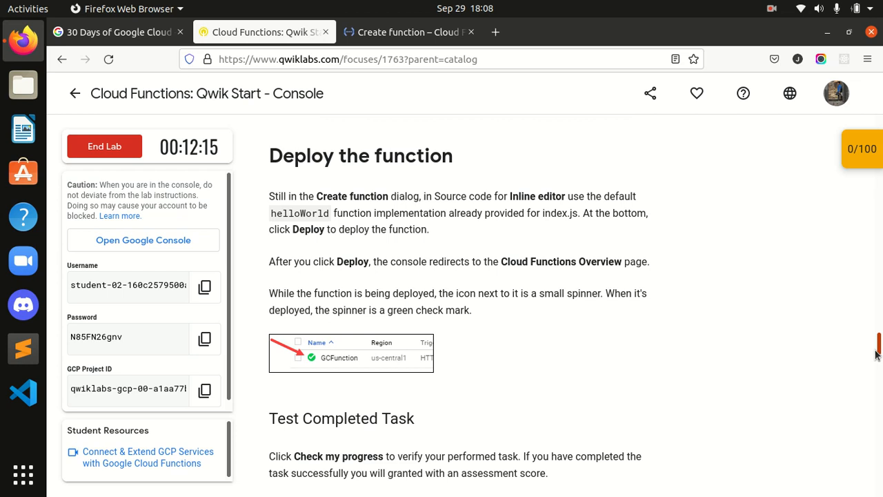
pyautogui.moveTo(876, 354); pyautogui.dragTo(875, 356)
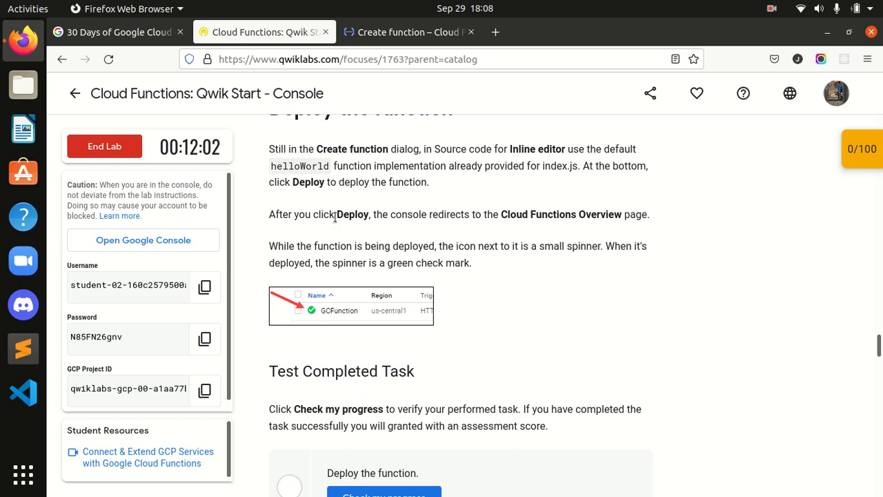
pyautogui.moveTo(335, 214); pyautogui.dragTo(375, 214)
pyautogui.moveTo(501, 215); pyautogui.dragTo(625, 217)
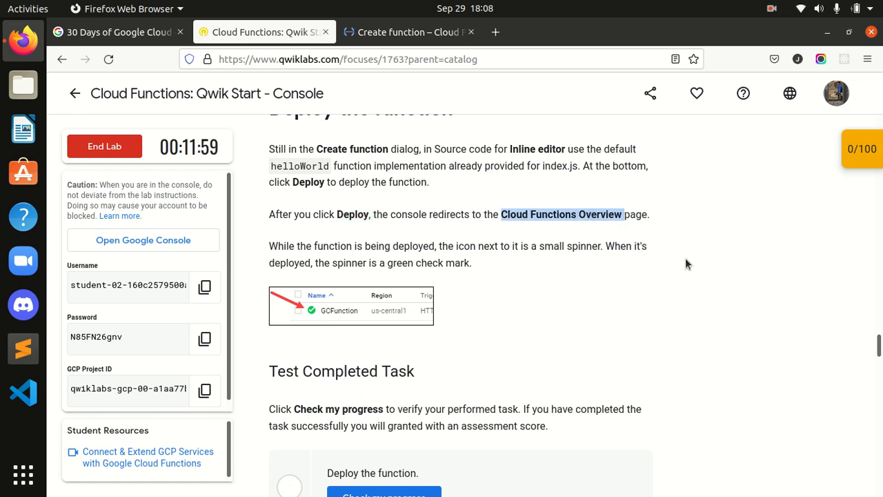
pyautogui.click(704, 309)
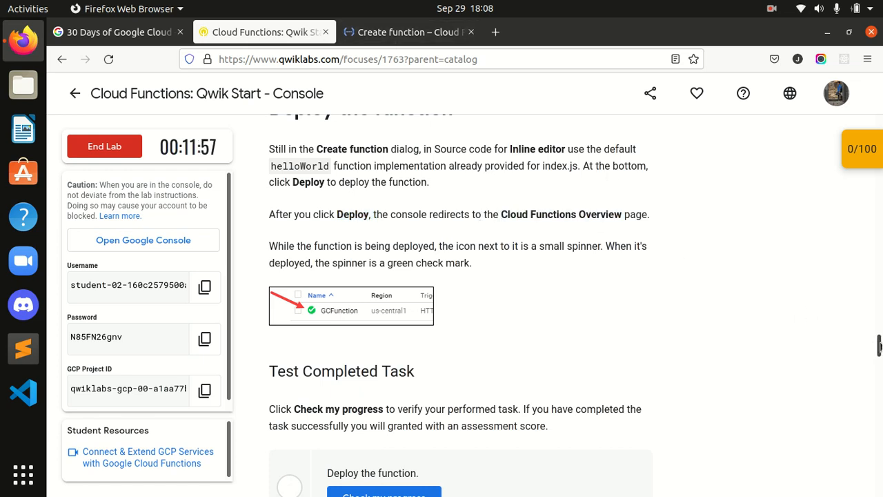
# Recheck the lab's function values and deploy instructions, and deploy GCFunction with the default helloWorld code.
pyautogui.scroll(10, 824, 330)
pyautogui.scroll(15, 873, 234)
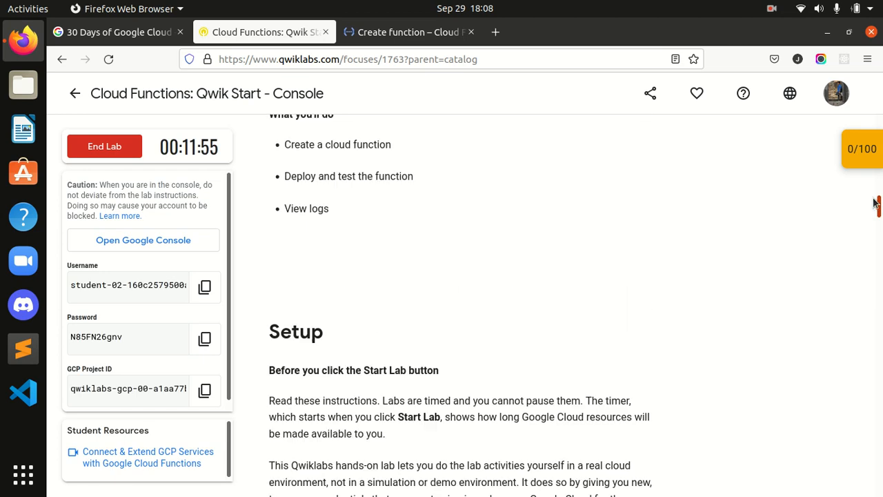
pyautogui.moveTo(873, 230); pyautogui.dragTo(875, 307)
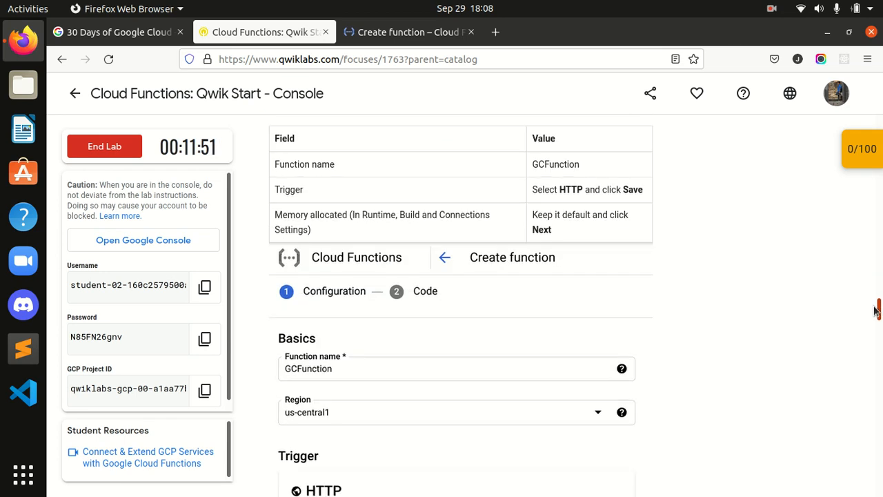
pyautogui.scroll(-1, 875, 310)
pyautogui.moveTo(875, 310); pyautogui.dragTo(868, 345)
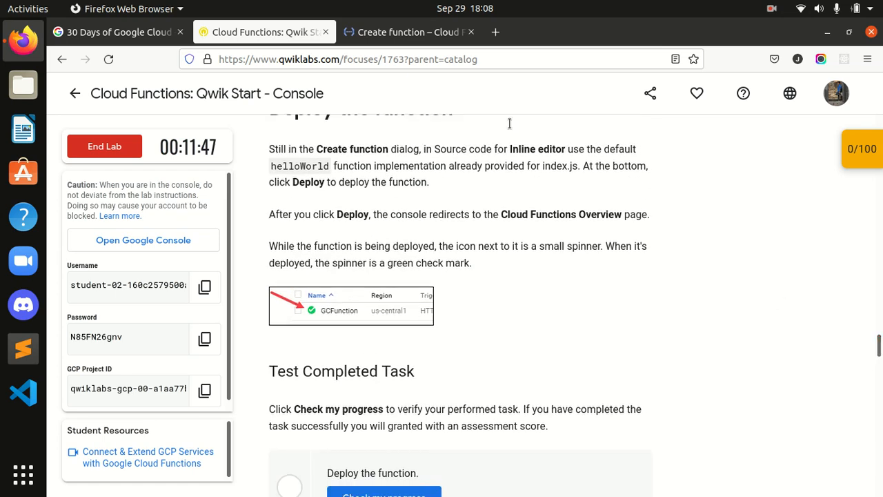
pyautogui.click(383, 34)
pyautogui.click(133, 482)
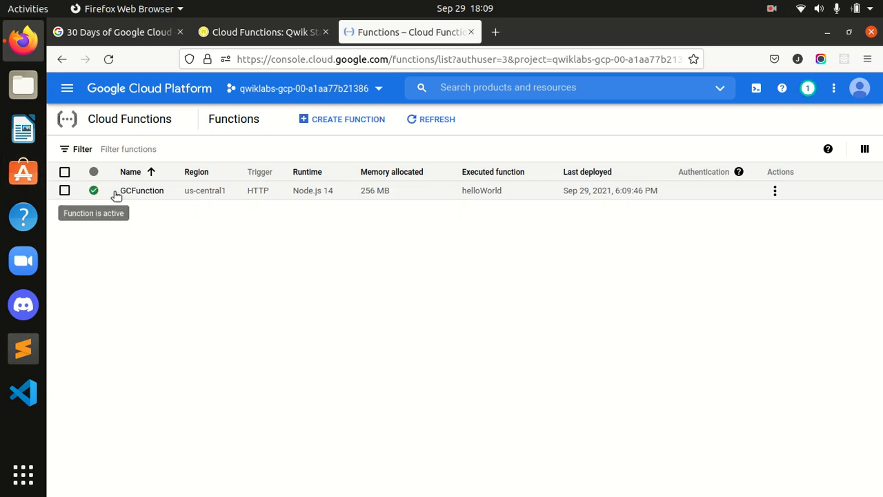
# Check the lab progress for the "Deploy the function" task.
pyautogui.click(227, 34)
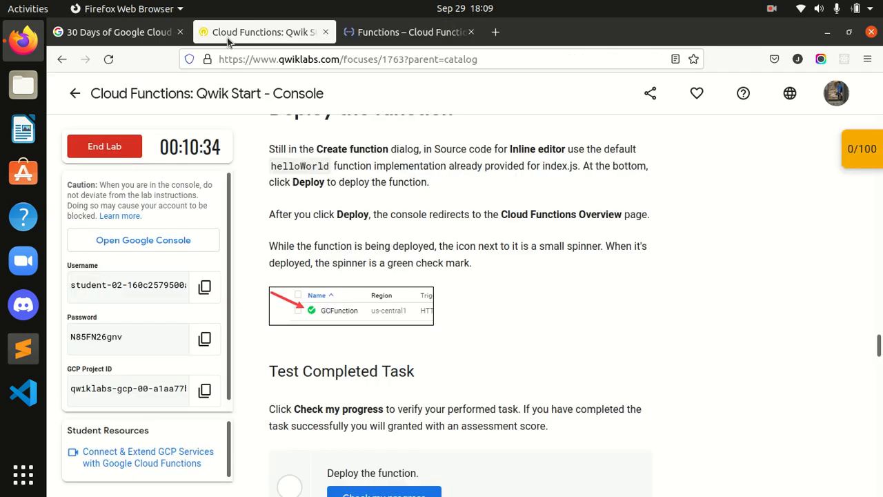
pyautogui.scroll(-2, 465, 309)
pyautogui.scroll(-2, 465, 309)
pyautogui.click(381, 359)
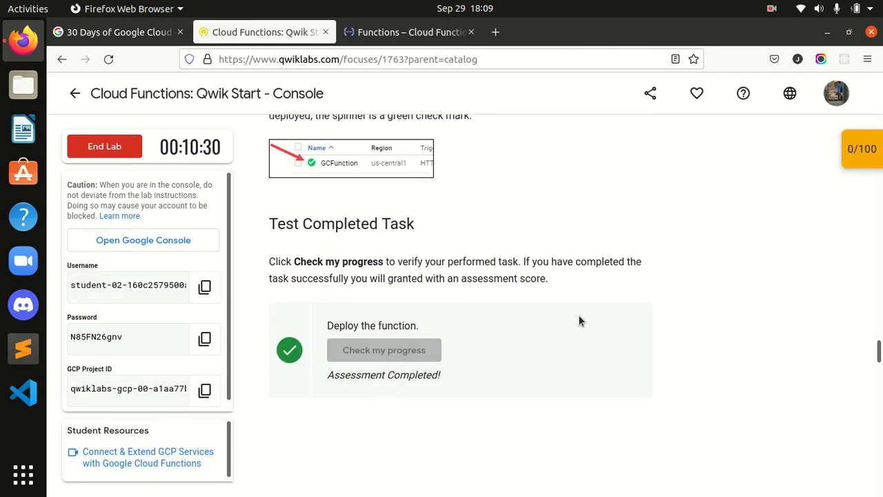
# Read the lab's Test the function instructions and return to the functions list in the console.
pyautogui.scroll(-7, 761, 329)
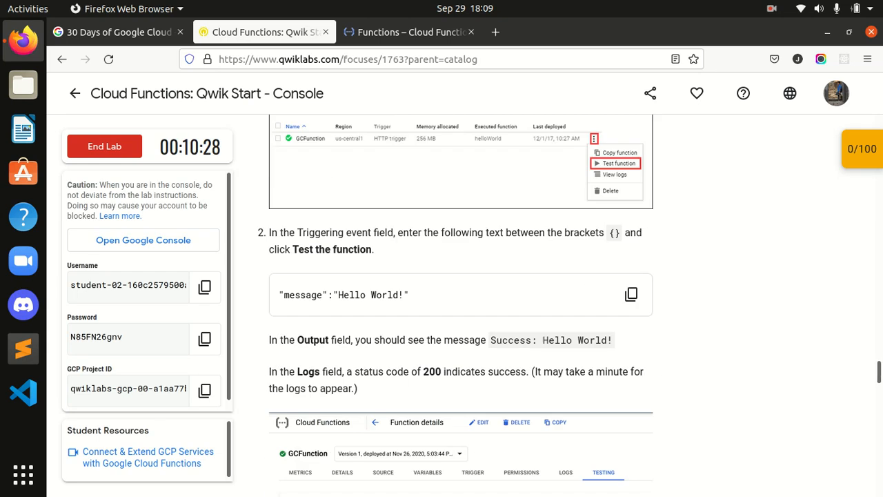
pyautogui.scroll(3, 760, 329)
pyautogui.moveTo(881, 373); pyautogui.dragTo(877, 376)
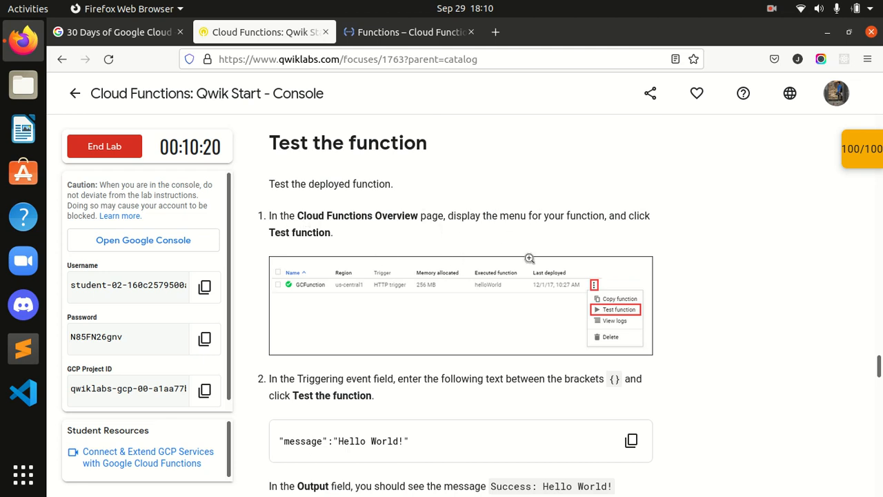
pyautogui.click(610, 35)
pyautogui.click(418, 36)
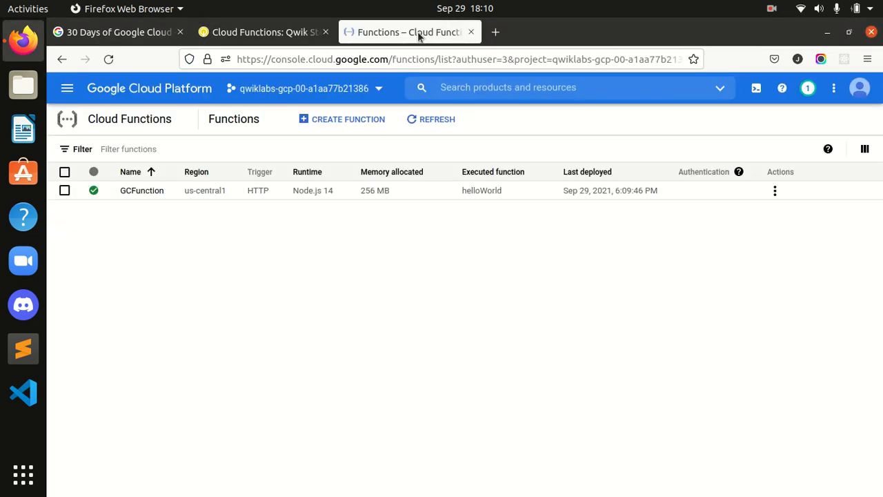
# Open the test page for GCFunction and read the lab's instructions for the triggering event.
pyautogui.click(773, 194)
pyautogui.click(800, 235)
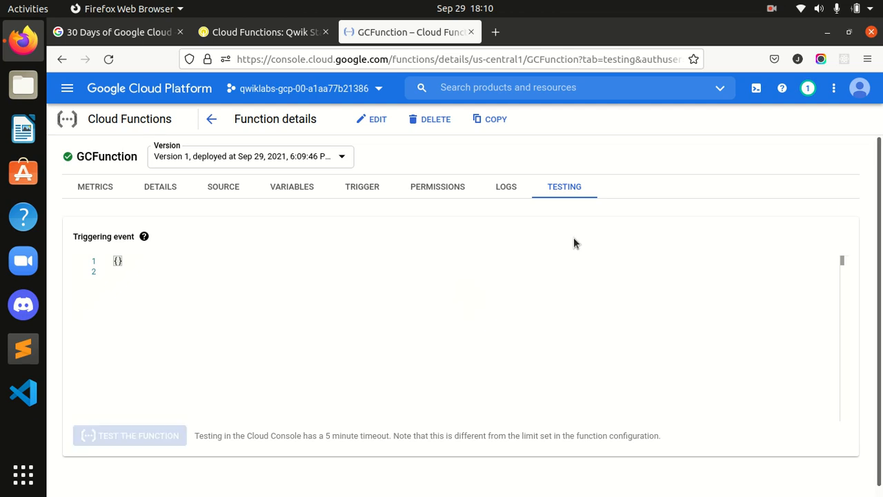
pyautogui.click(263, 35)
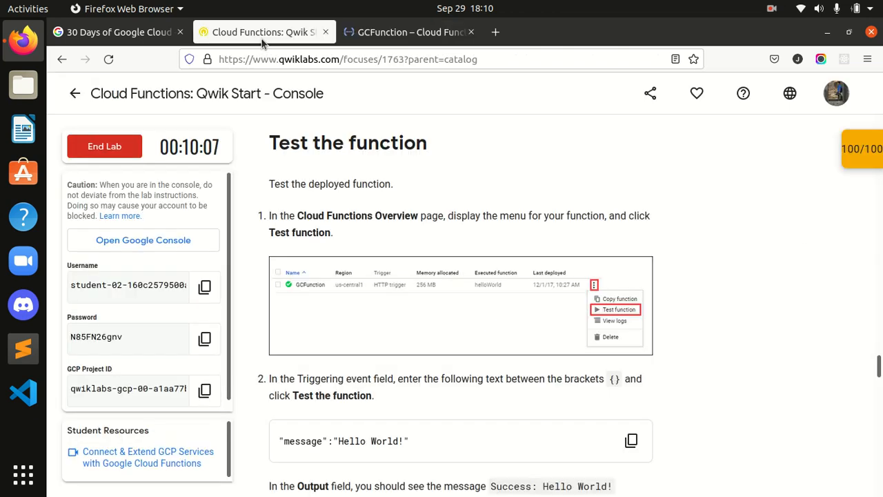
pyautogui.scroll(-5, 537, 313)
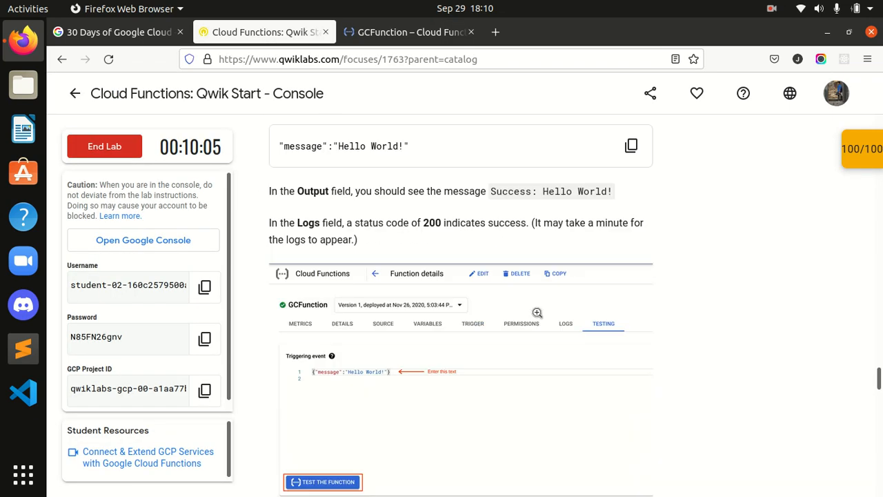
pyautogui.scroll(4, 462, 308)
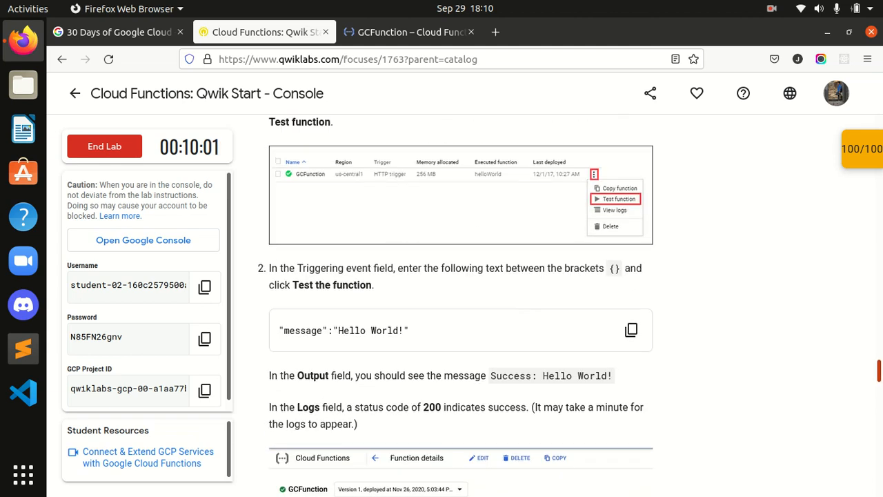
pyautogui.scroll(-2, 425, 322)
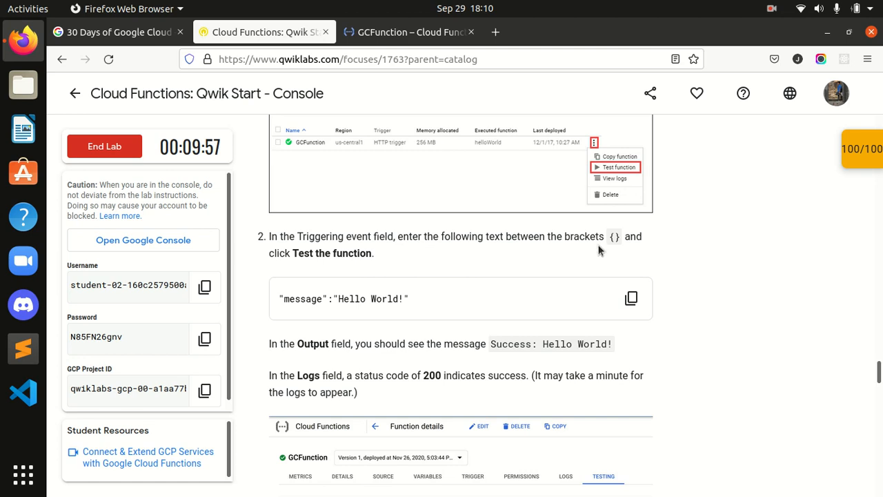
# Copy "message":"Hello World!" from the lab and insert it between the braces of GCFunction's triggering event.
pyautogui.click(630, 297)
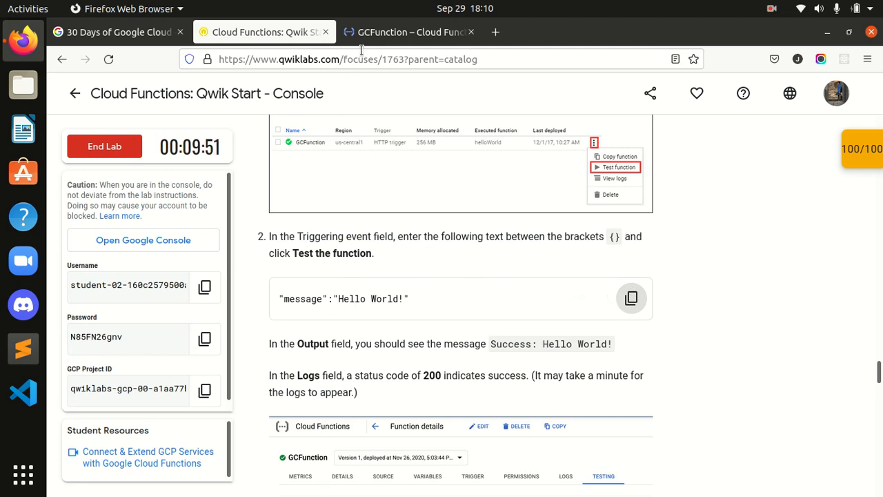
pyautogui.click(411, 32)
pyautogui.click(124, 261)
pyautogui.hotkey('ctrl', 'v')
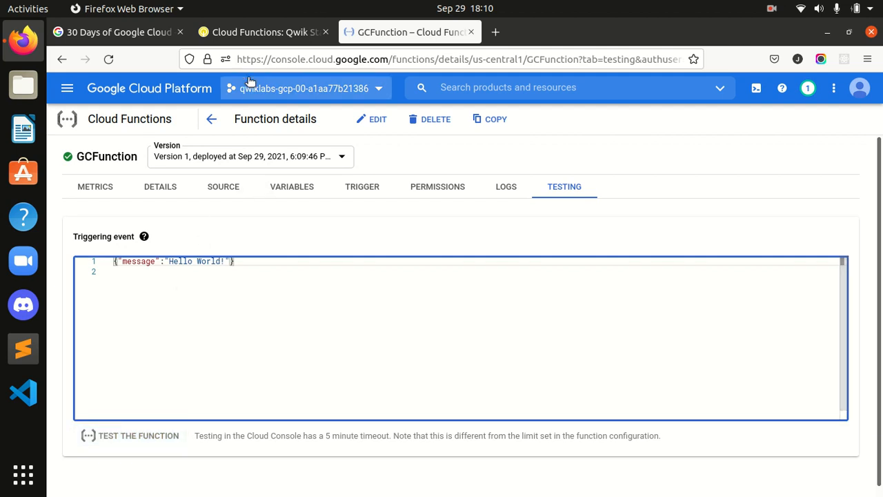
# Compare the entered triggering event with the lab's test instructions and expected output and log status.
pyautogui.click(263, 31)
pyautogui.scroll(-2, 477, 345)
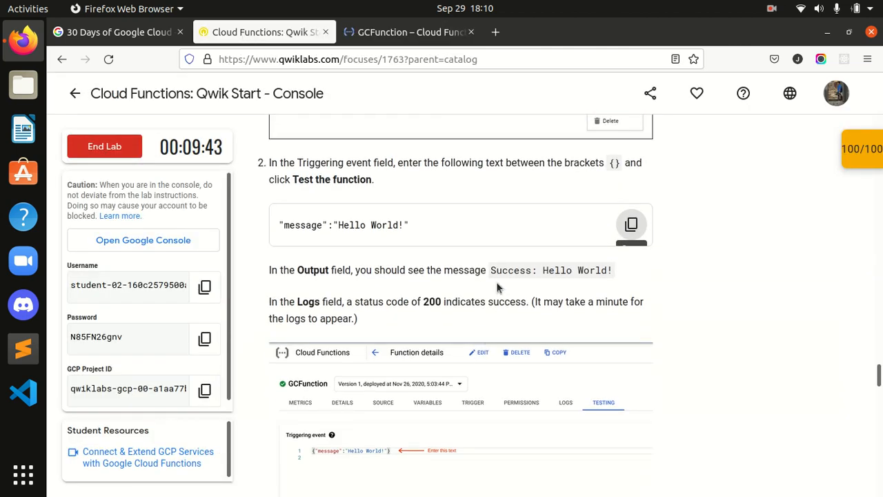
pyautogui.click(385, 28)
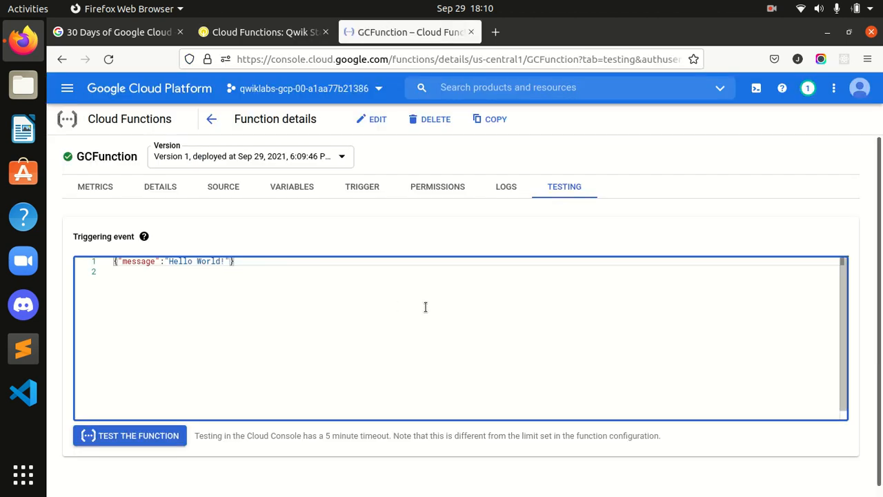
pyautogui.scroll(-1, 447, 306)
pyautogui.hotkey('ctrl', 'v')
pyautogui.moveTo(880, 241)
pyautogui.mouseDown()
pyautogui.moveTo(880, 297)
pyautogui.moveTo(880, 234)
pyautogui.mouseUp()
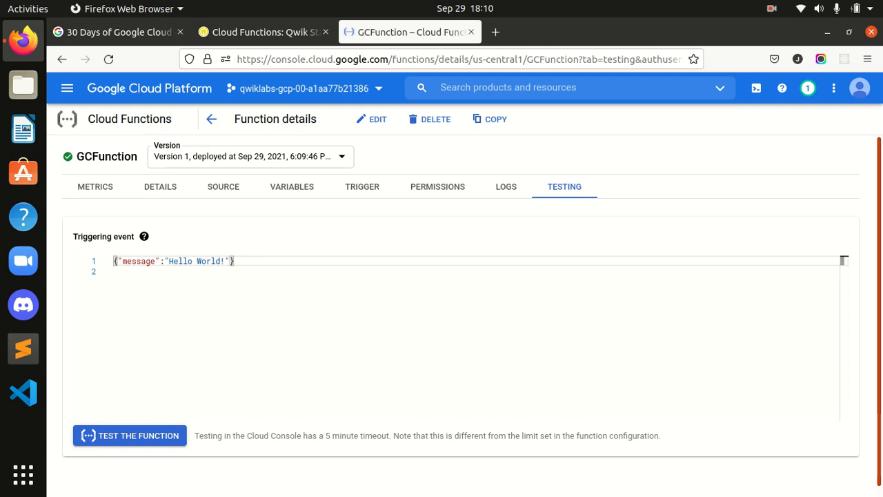
pyautogui.click(265, 32)
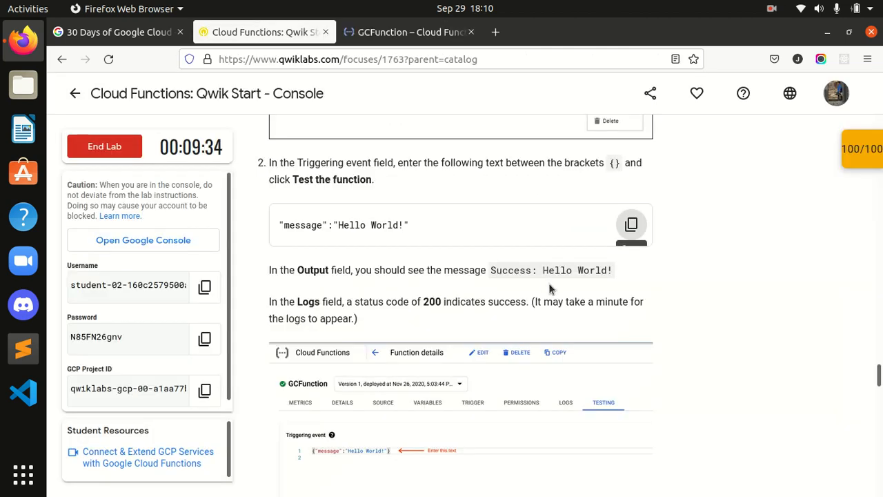
pyautogui.click(390, 32)
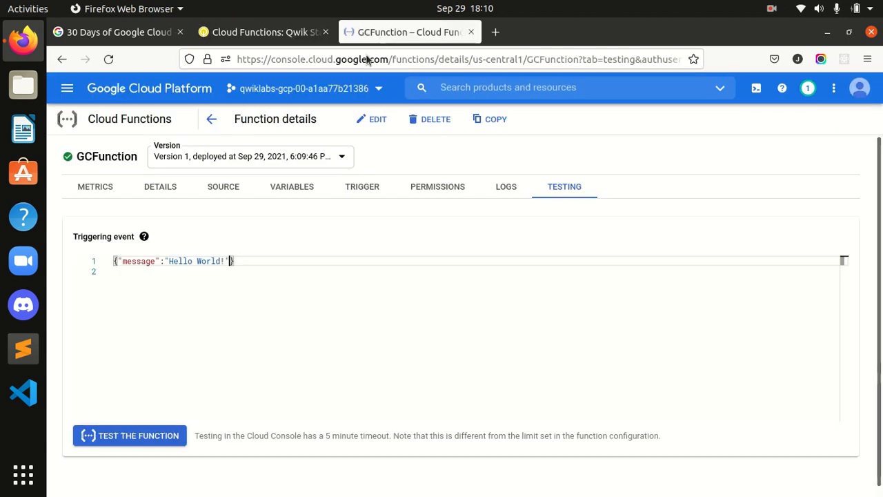
# Run the test of GCFunction with the entered triggering event and check its output and logs.
pyautogui.click(146, 442)
pyautogui.scroll(-1, 819, 349)
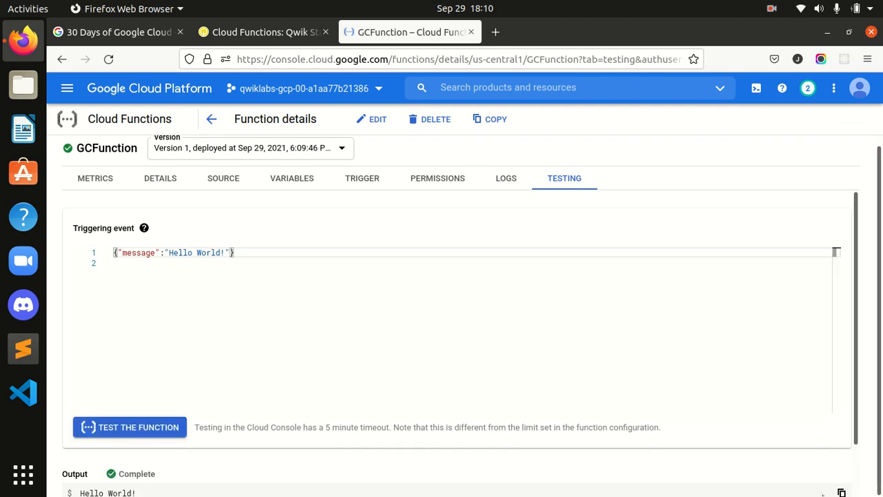
pyautogui.scroll(-2, 860, 432)
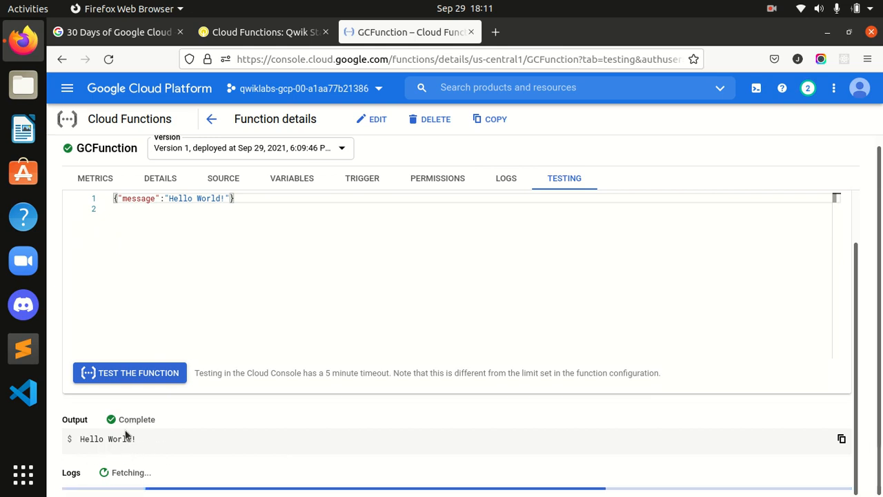
# Read the lab's example test result and the View logs instructions.
pyautogui.click(228, 33)
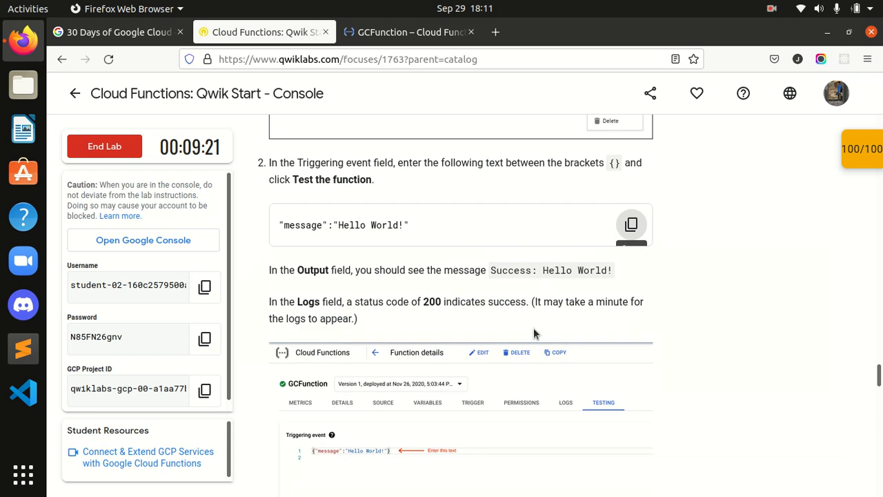
pyautogui.scroll(1, 536, 329)
pyautogui.scroll(-3, 748, 371)
pyautogui.scroll(-3, 749, 374)
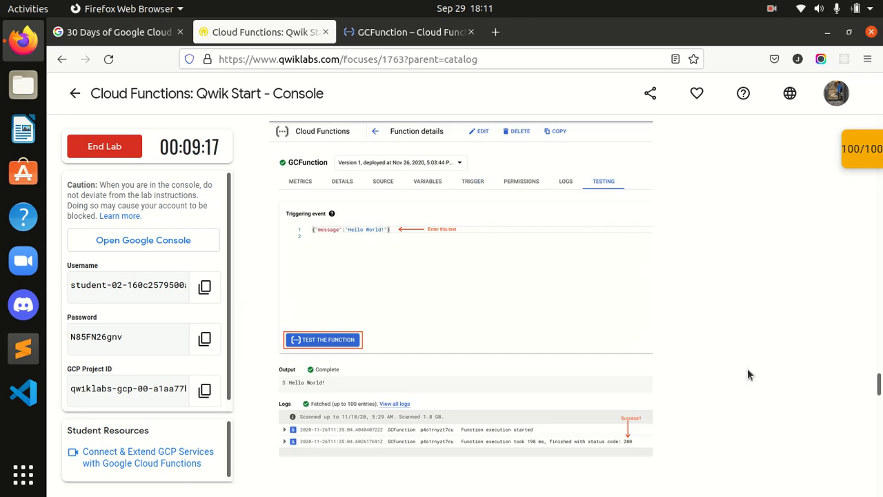
pyautogui.scroll(-3, 749, 374)
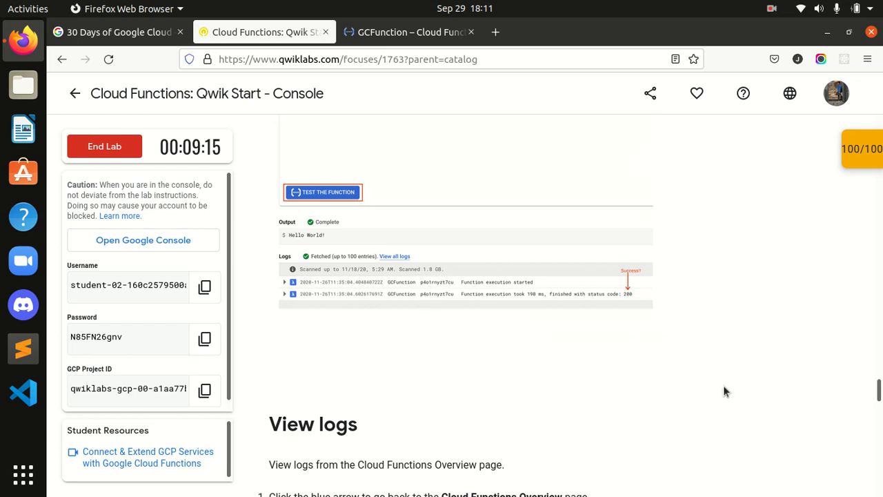
pyautogui.scroll(-3, 630, 375)
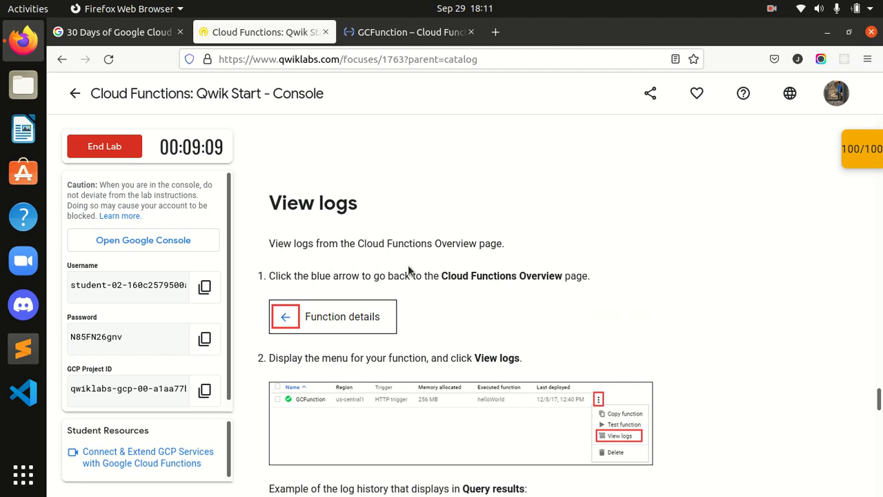
pyautogui.scroll(-1, 408, 265)
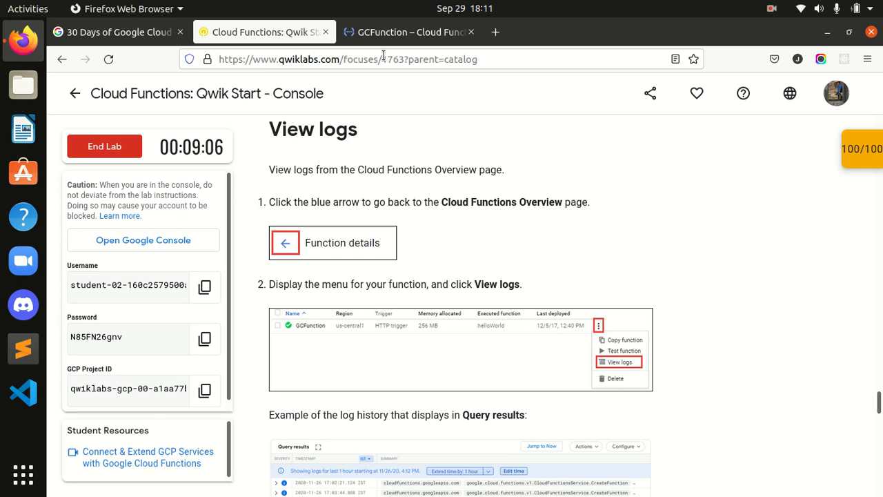
# Go back to the functions list, open the logs of GCFunction and dismiss the navigation menu tip.
pyautogui.click(380, 32)
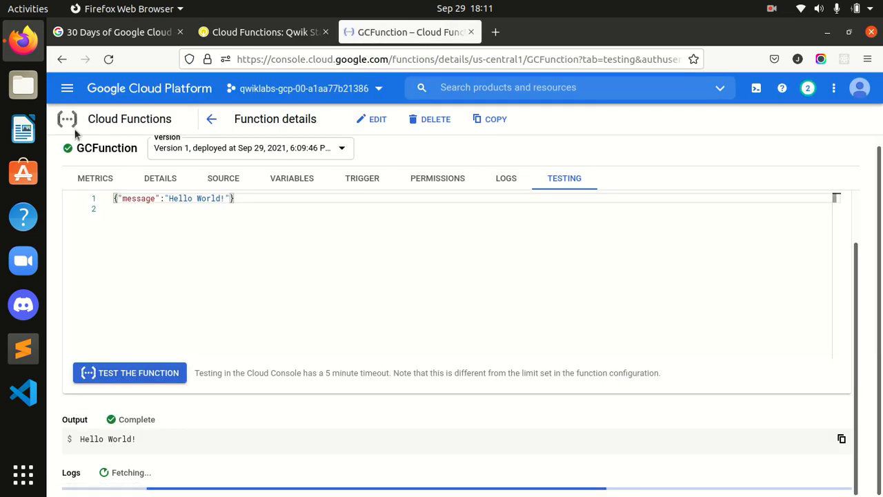
pyautogui.click(214, 122)
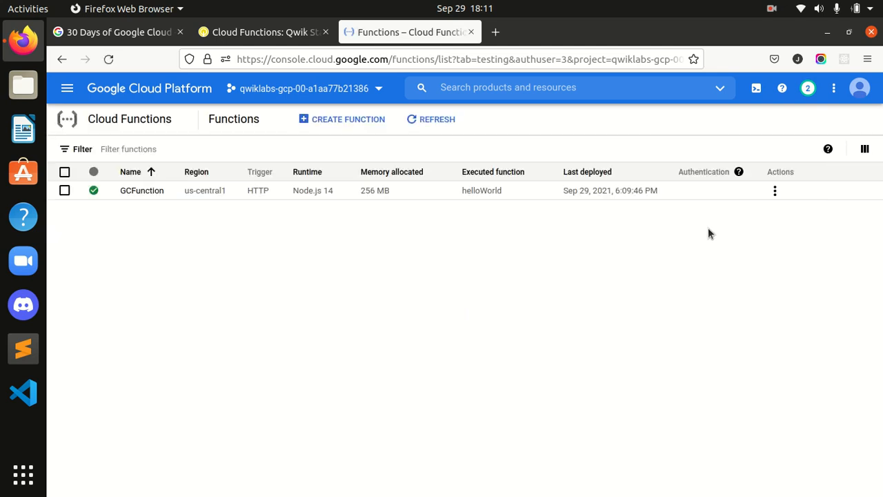
pyautogui.click(775, 192)
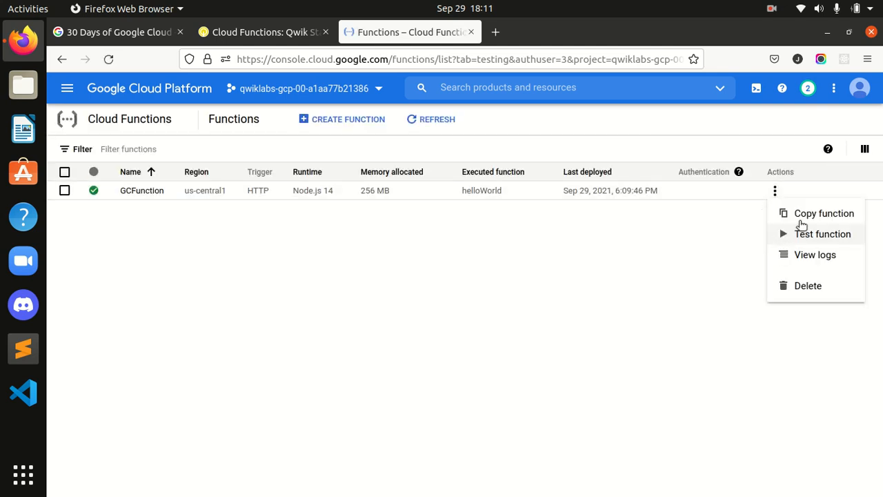
pyautogui.click(803, 257)
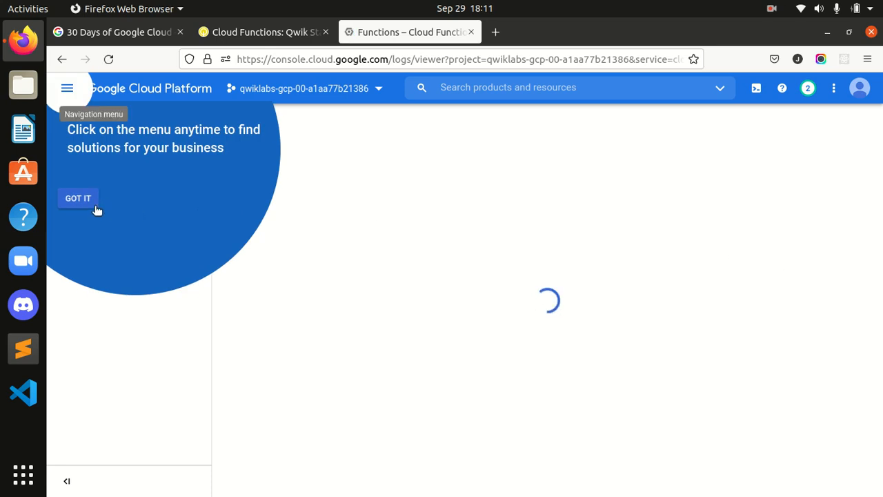
pyautogui.click(78, 199)
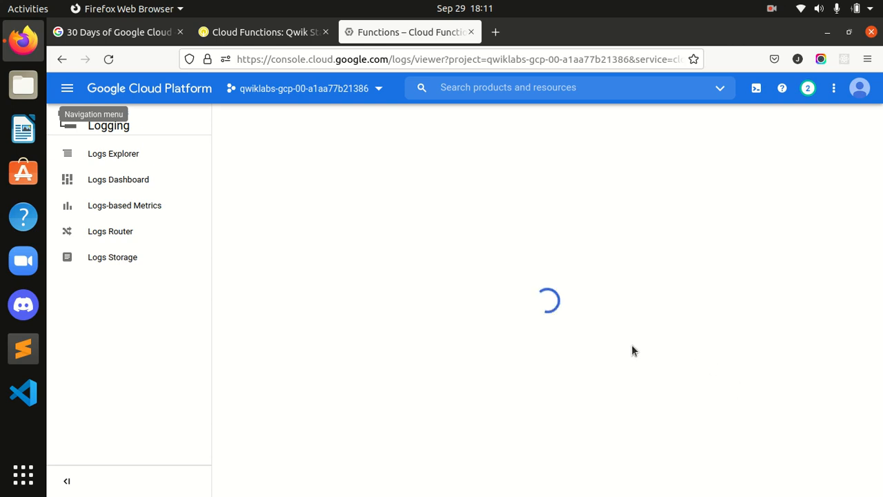
# Review the lab's example log history and the Test your Understanding section, and check whether the console logs have loaded.
pyautogui.hotkey('ctrl', 'pageup')
pyautogui.scroll(-2, 659, 370)
pyautogui.scroll(-2, 659, 375)
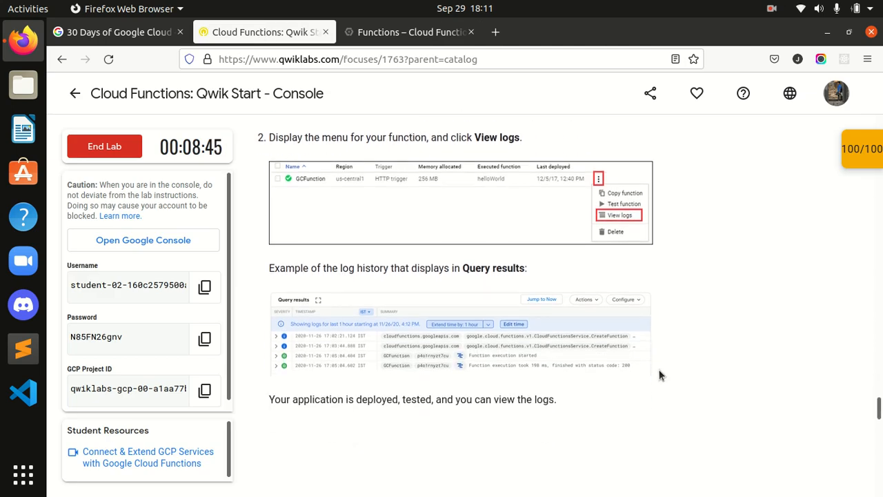
pyautogui.scroll(3, 589, 356)
pyautogui.scroll(-7, 589, 356)
pyautogui.scroll(-5, 593, 362)
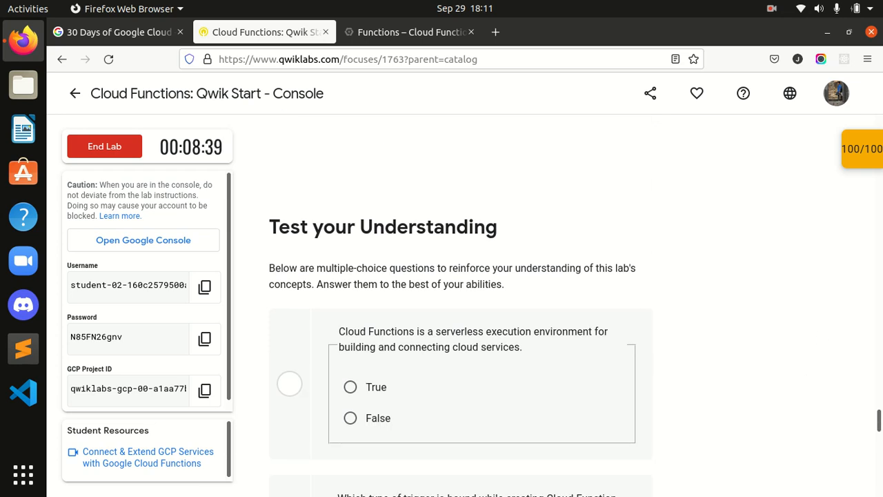
pyautogui.scroll(6, 820, 345)
pyautogui.scroll(-1, 820, 367)
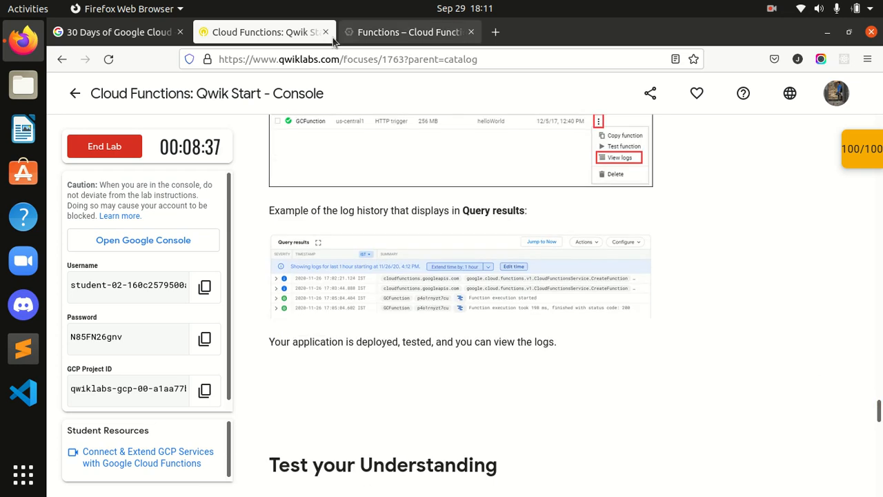
pyautogui.click(385, 32)
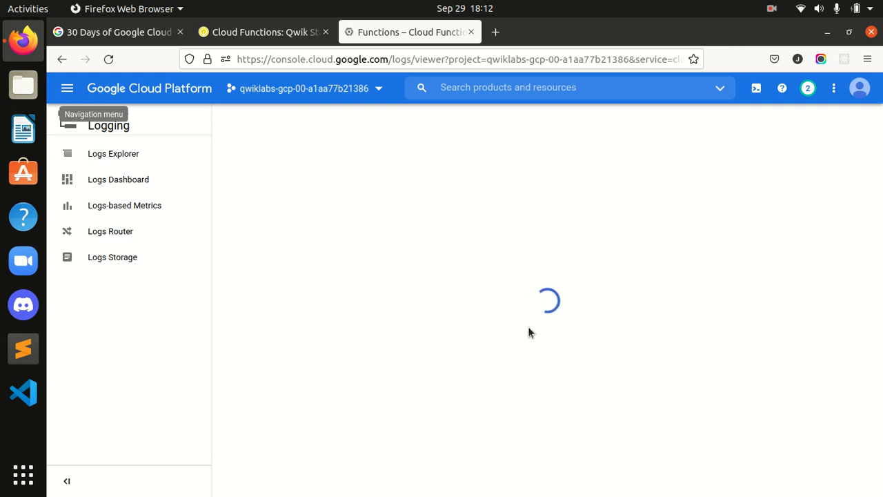
# Answer the lab quiz with True for the serverless environment question and submit HTTP as the trigger type.
pyautogui.click(241, 35)
pyautogui.scroll(-5, 601, 256)
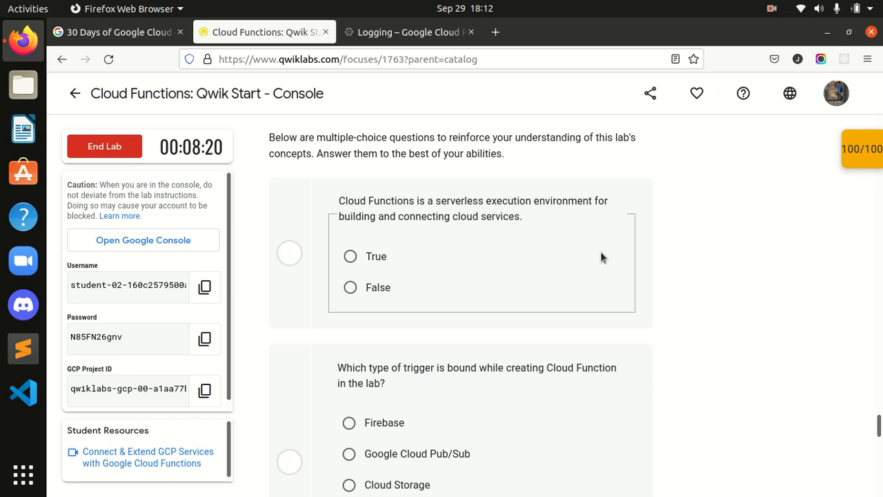
pyautogui.click(350, 256)
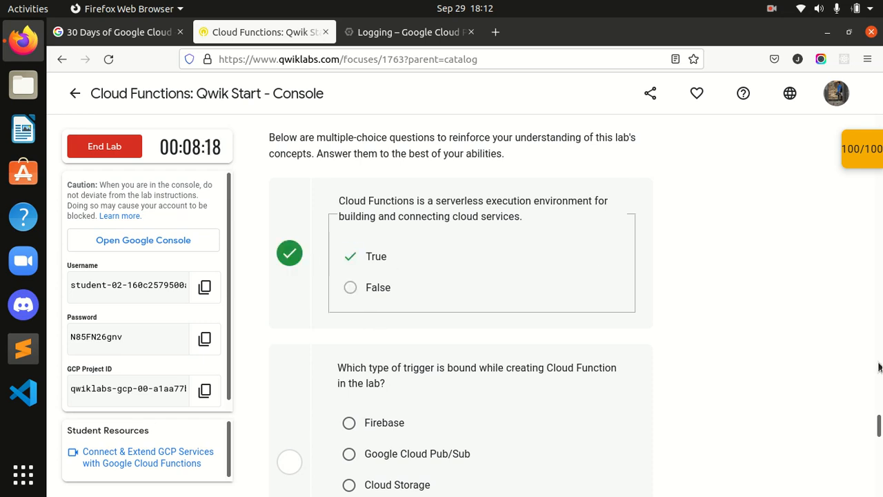
pyautogui.scroll(-2, 868, 436)
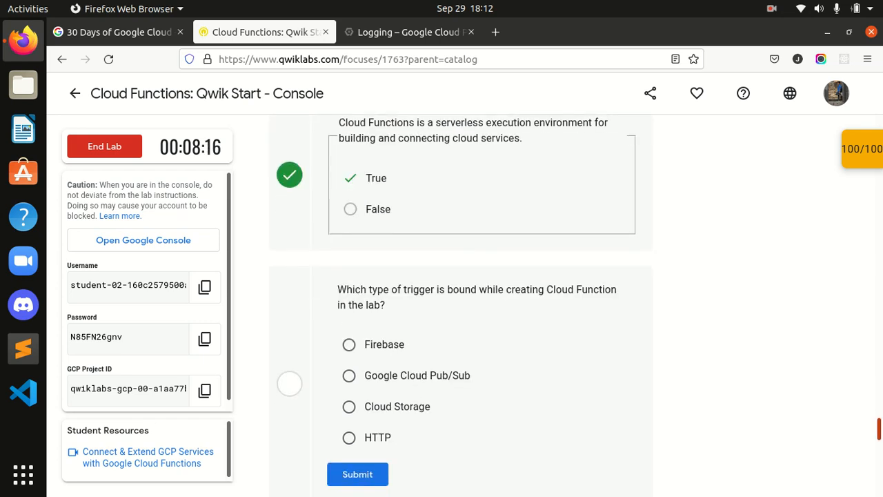
pyautogui.click(349, 438)
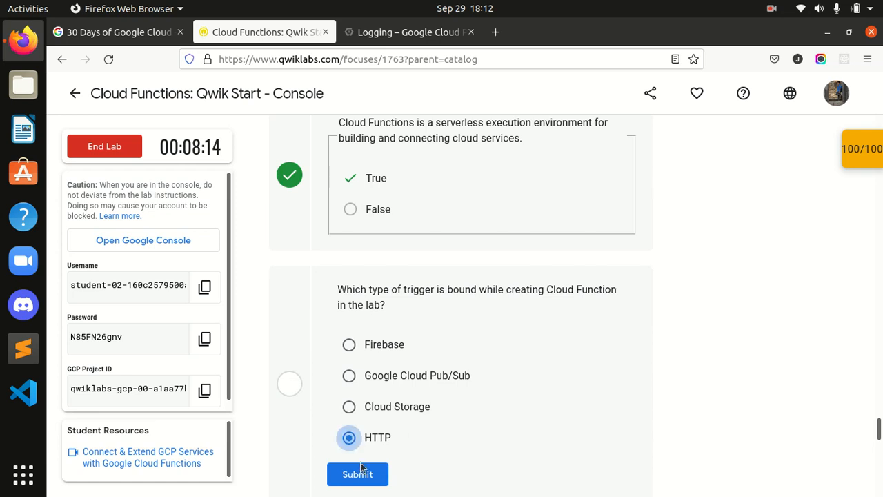
pyautogui.click(357, 475)
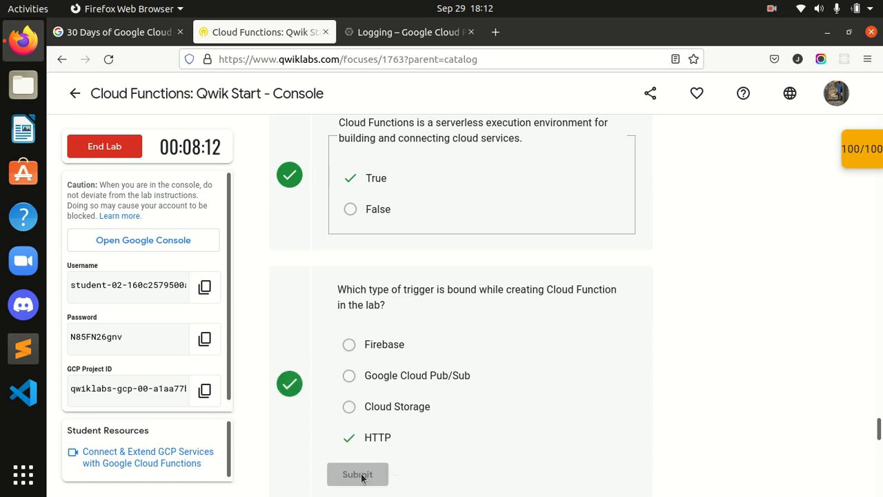
# View the lab's concluding section and check GCFunction's log entries in the Logs Explorer.
pyautogui.scroll(-7, 873, 435)
pyautogui.moveTo(879, 441); pyautogui.dragTo(879, 445)
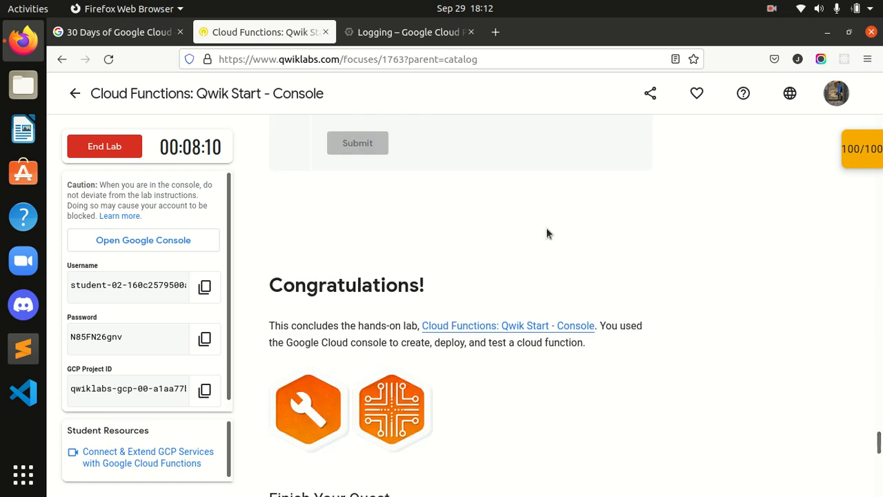
pyautogui.click(395, 34)
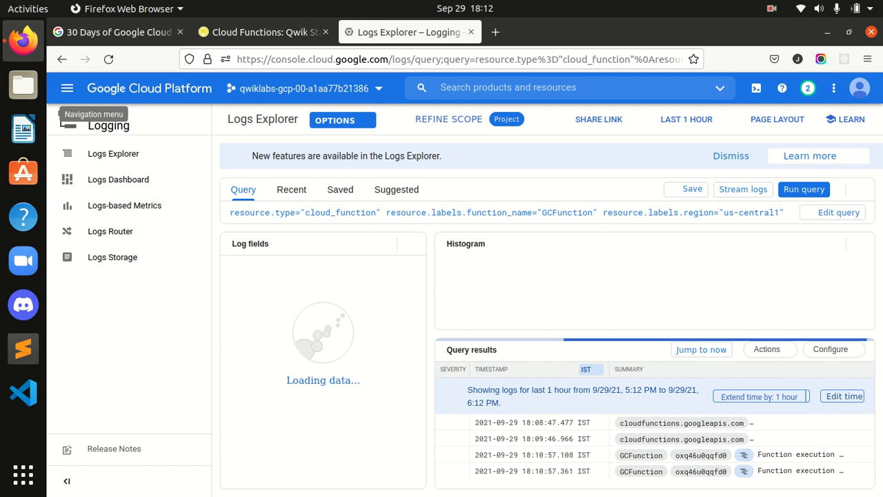
# Return to the Cloud Functions: Qwik Start - Console lab page, end the lab with confirmation and skip the satisfaction survey.
pyautogui.click(275, 34)
pyautogui.scroll(-10, 868, 245)
pyautogui.scroll(-8, 879, 381)
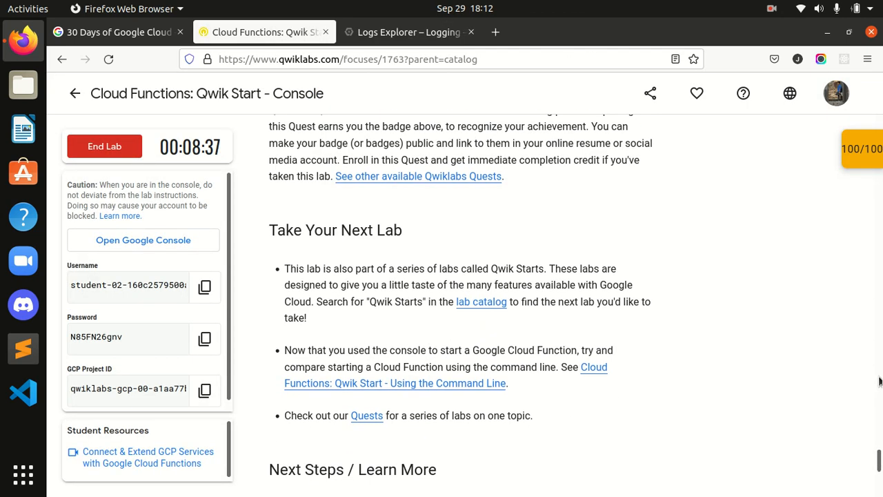
pyautogui.scroll(-6, 879, 473)
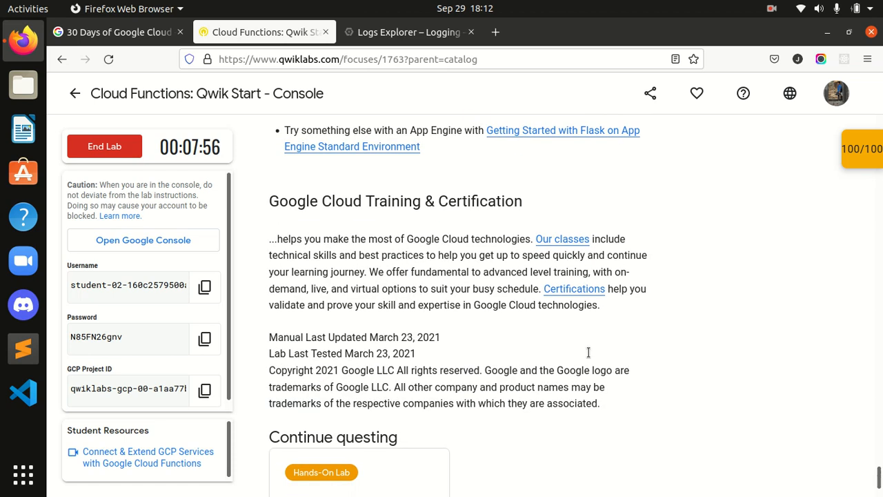
pyautogui.click(116, 148)
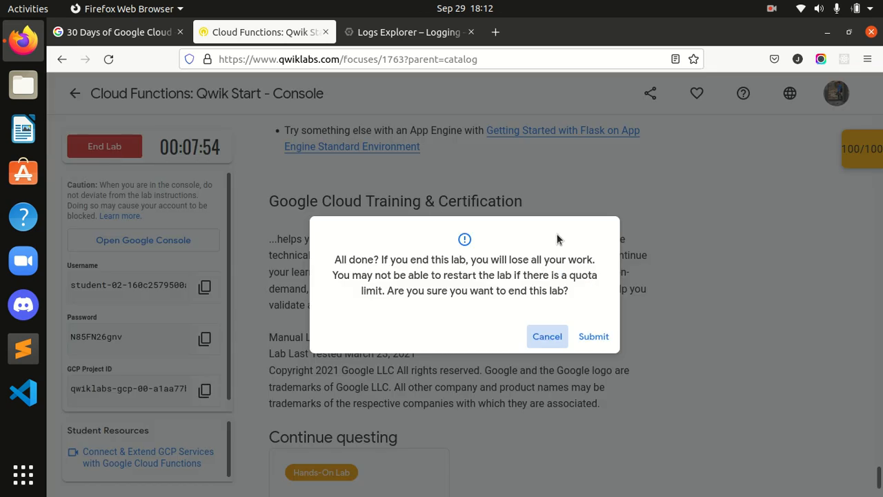
pyautogui.click(591, 336)
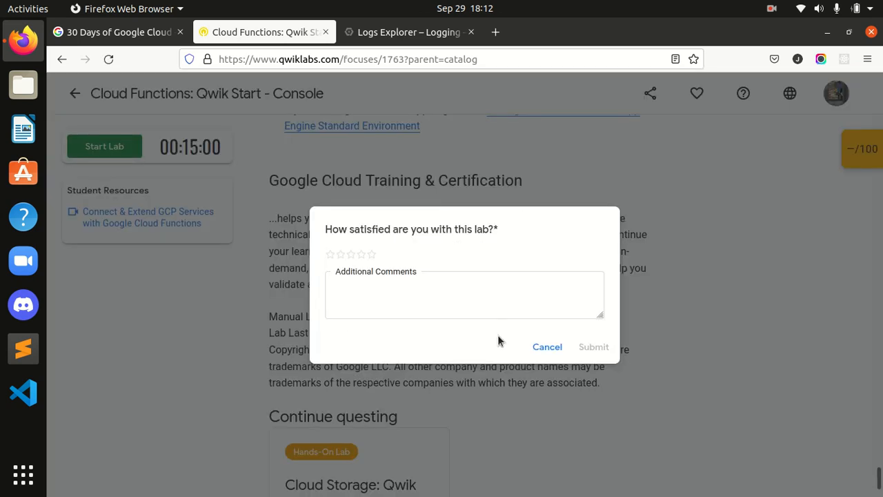
pyautogui.click(544, 346)
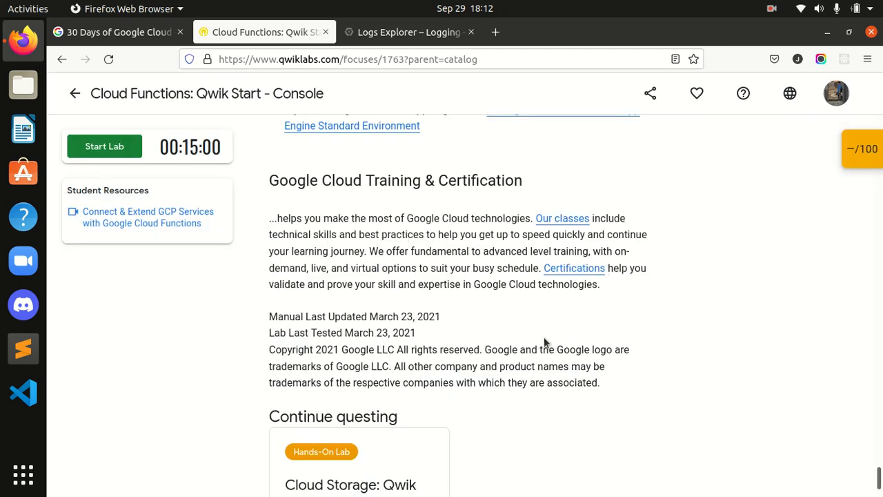
pyautogui.scroll(-2, 540, 331)
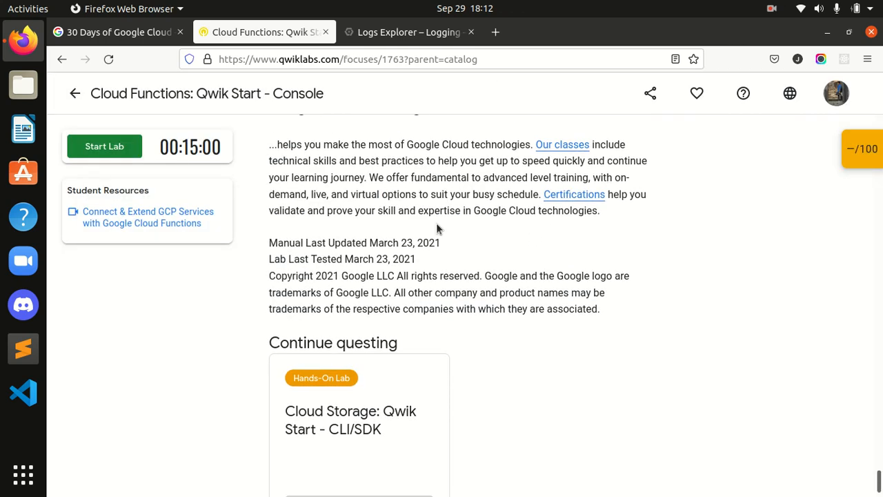